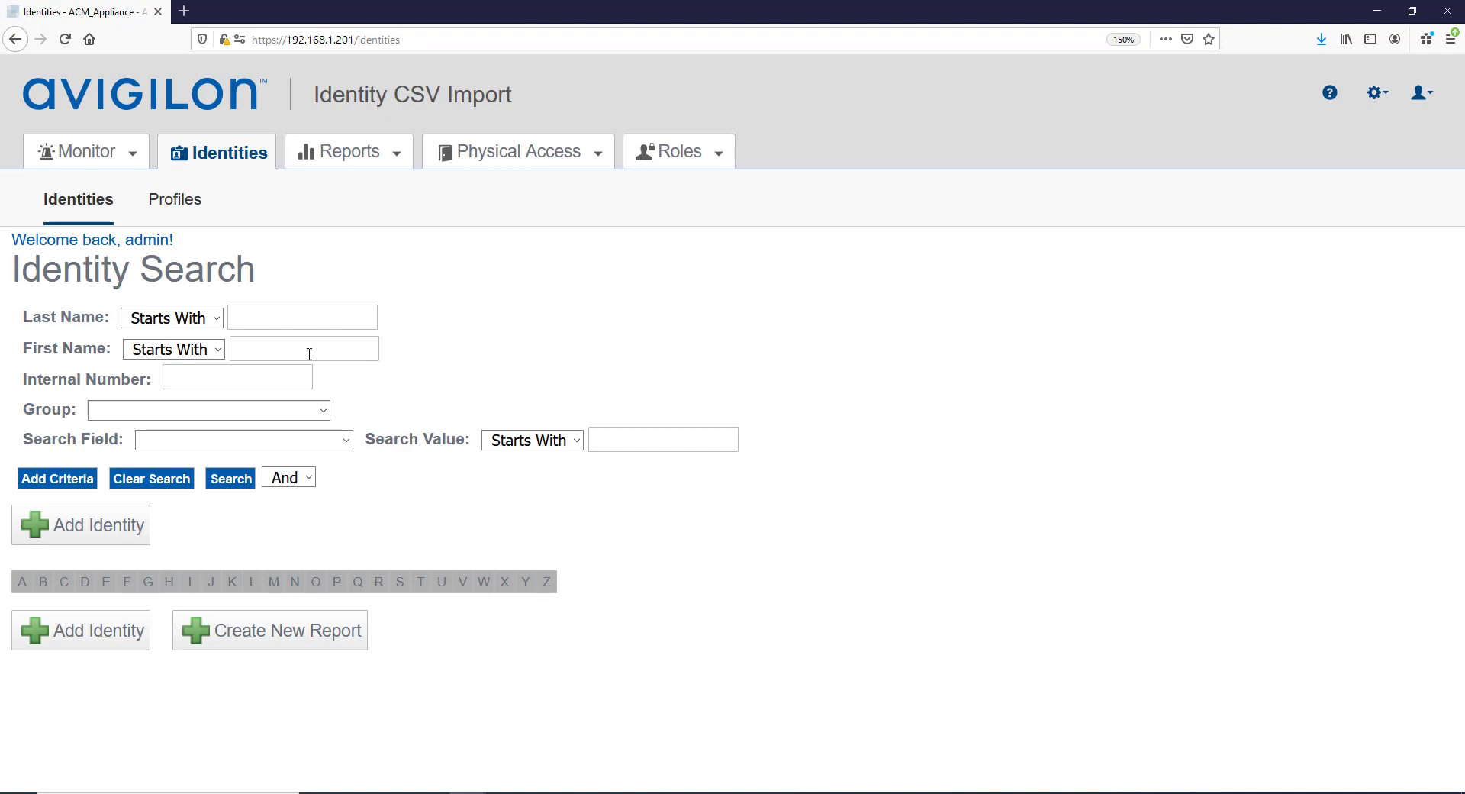
Step: List all existing identities and review the columns of ACM_Identity_Import_Initial.csv in Excel, returning to the browser
click(225, 484)
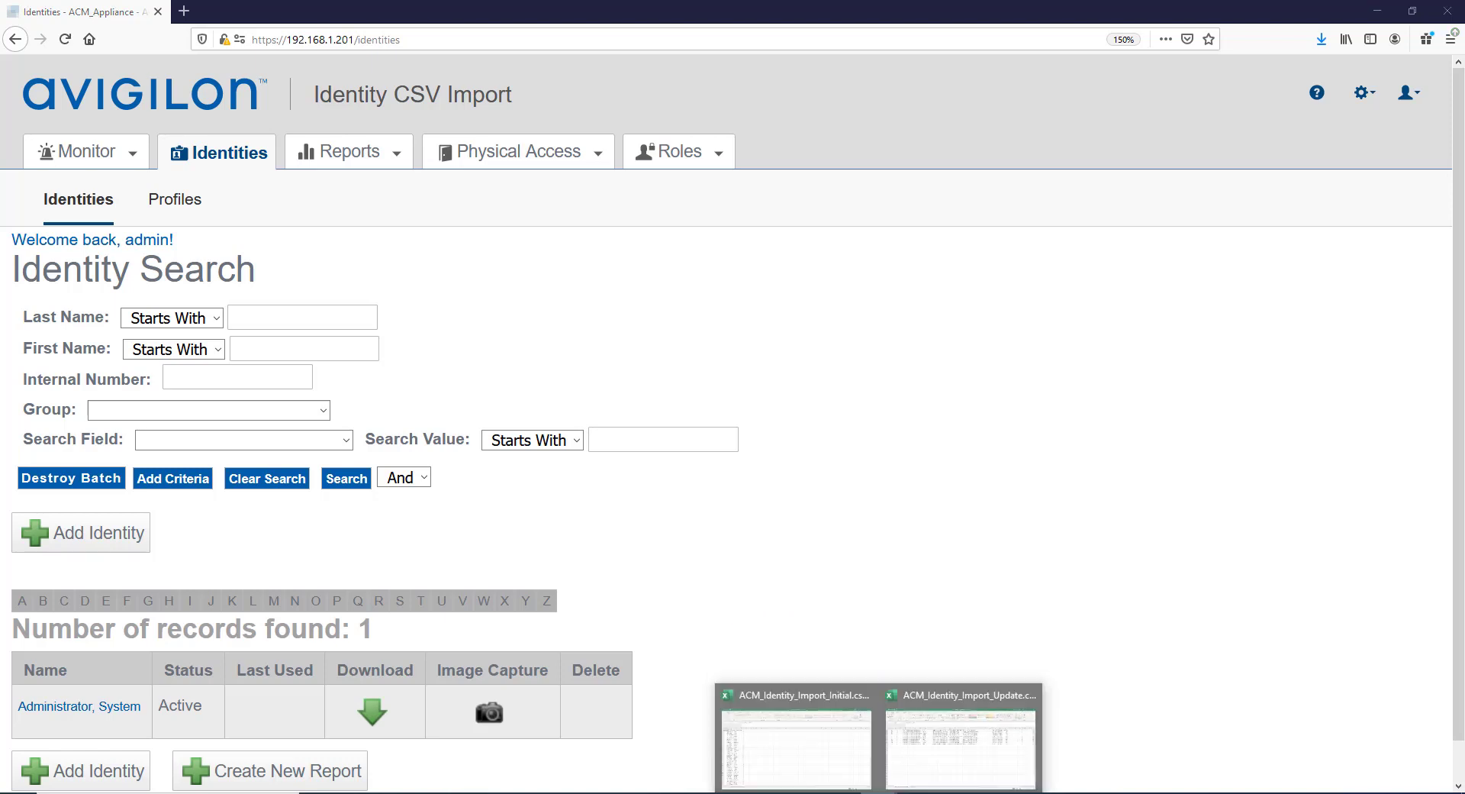
click(790, 755)
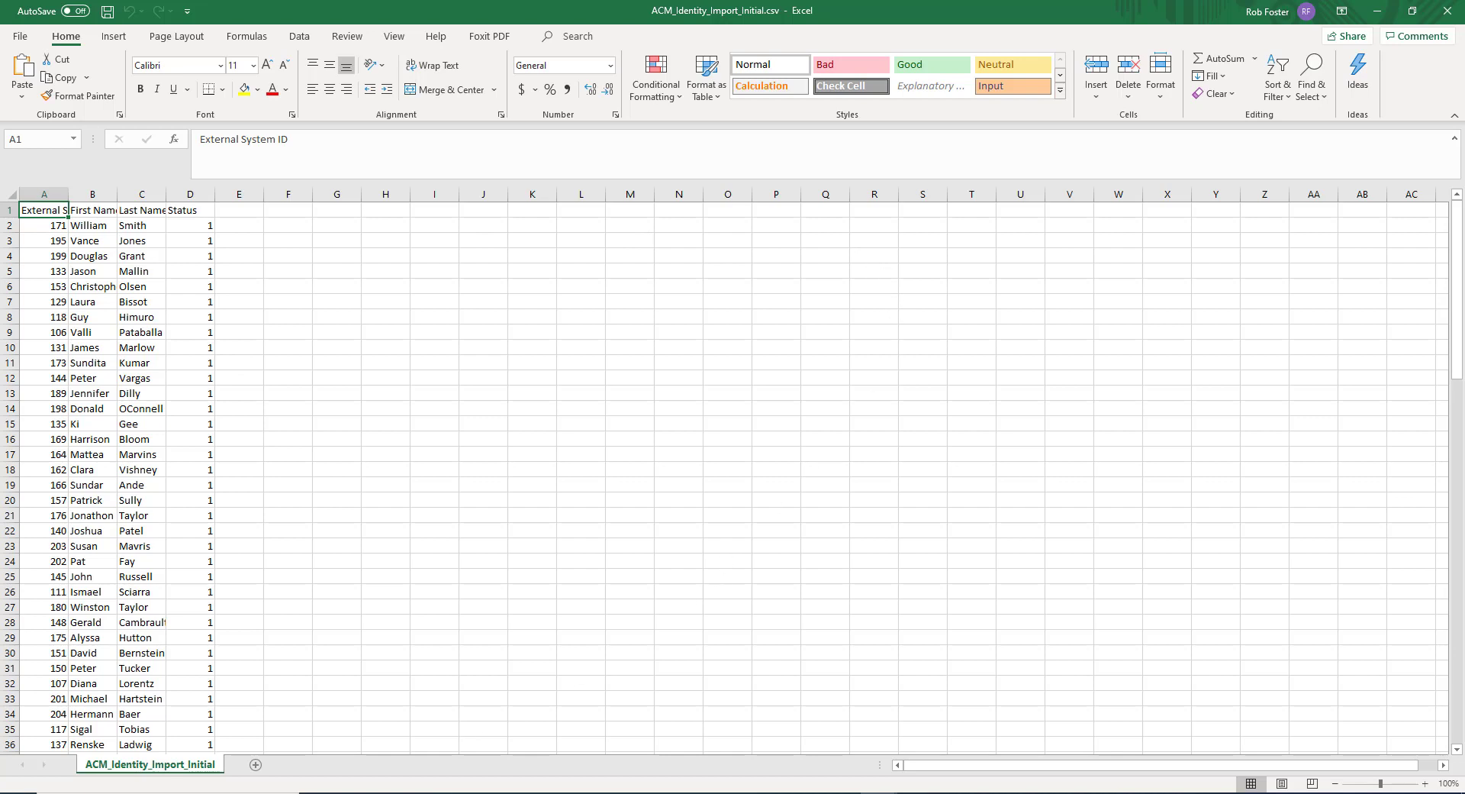
click(467, 793)
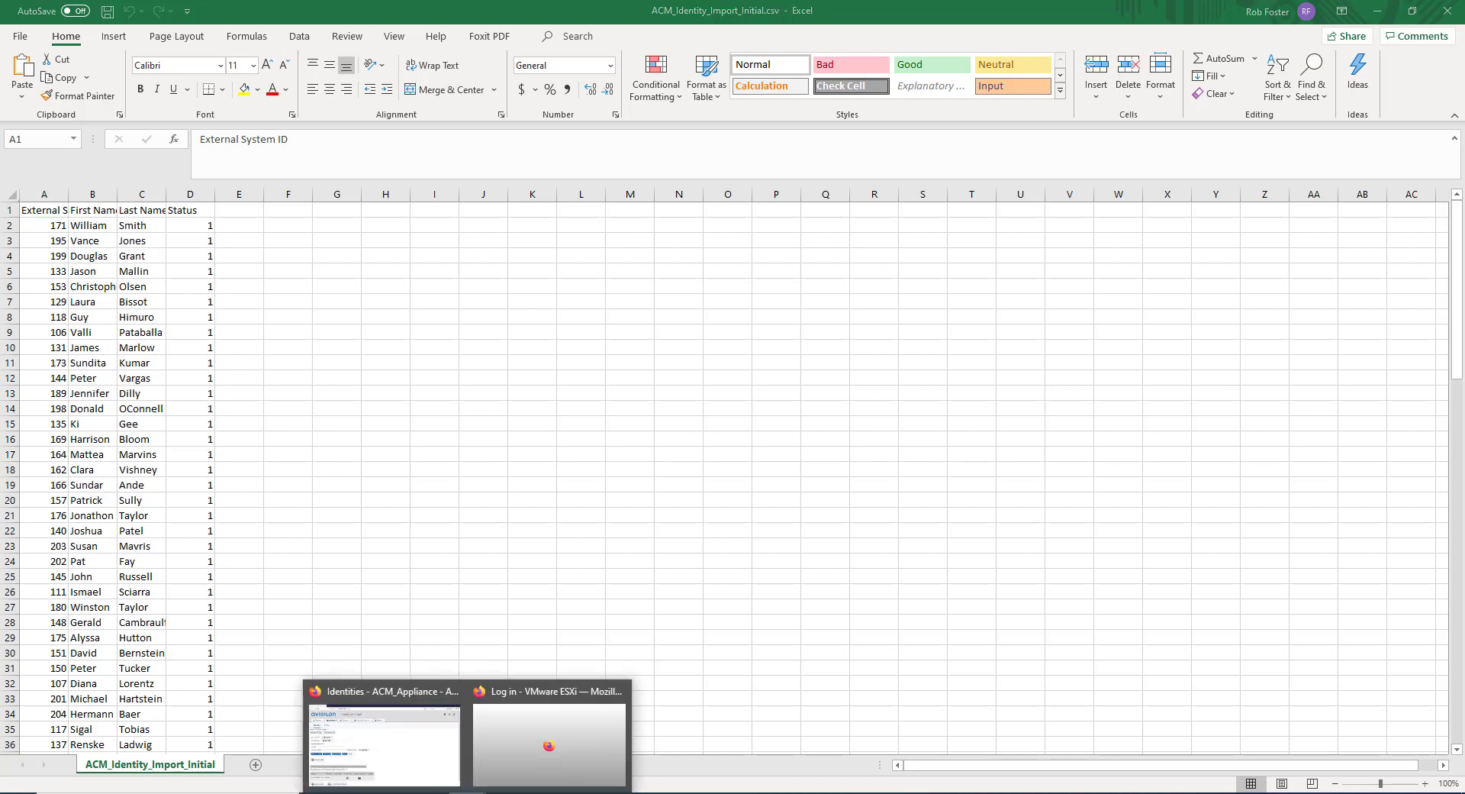
click(405, 725)
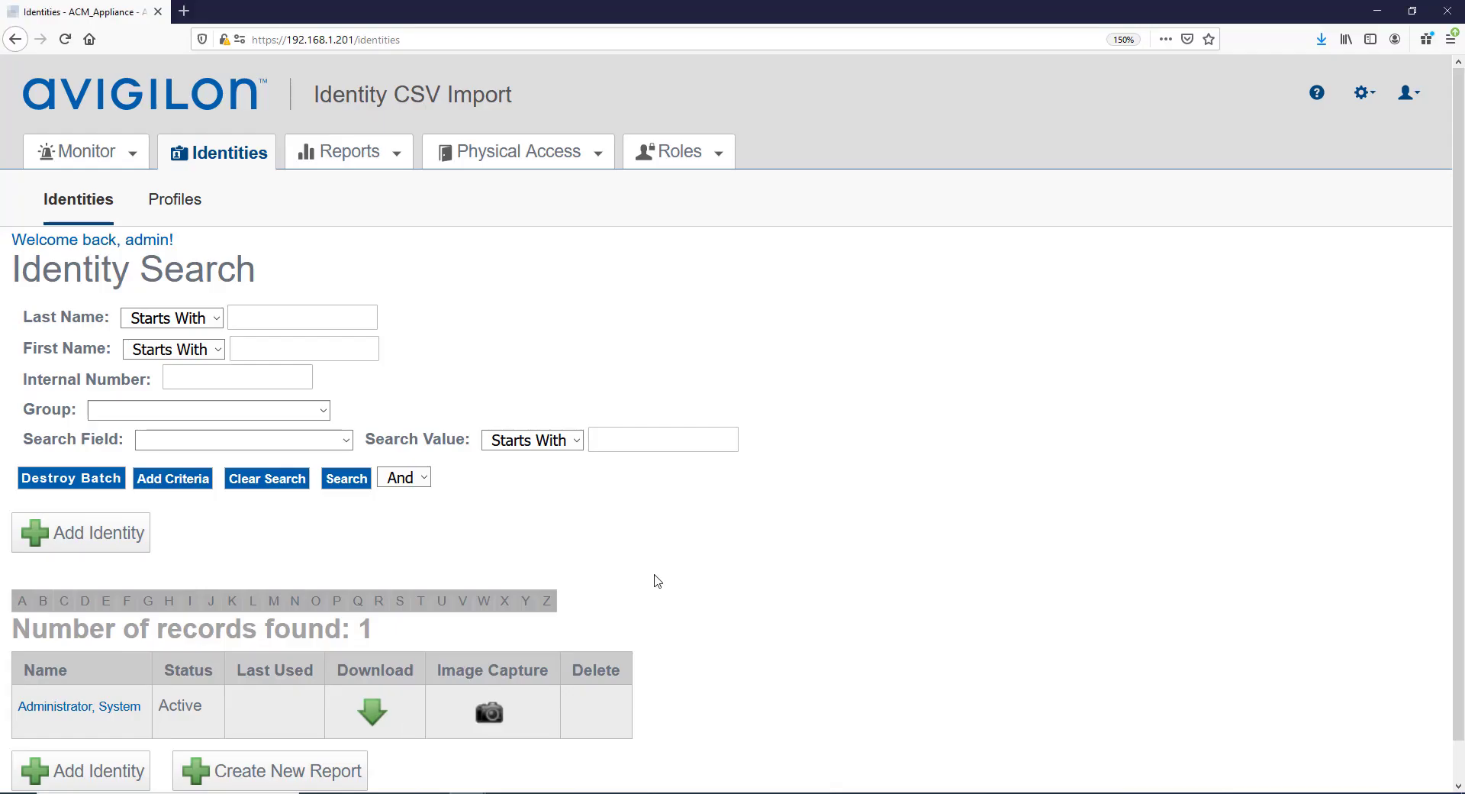
Step: Start a new collaboration named Identity Import with the type Identity CSV One-time Long format
click(1365, 96)
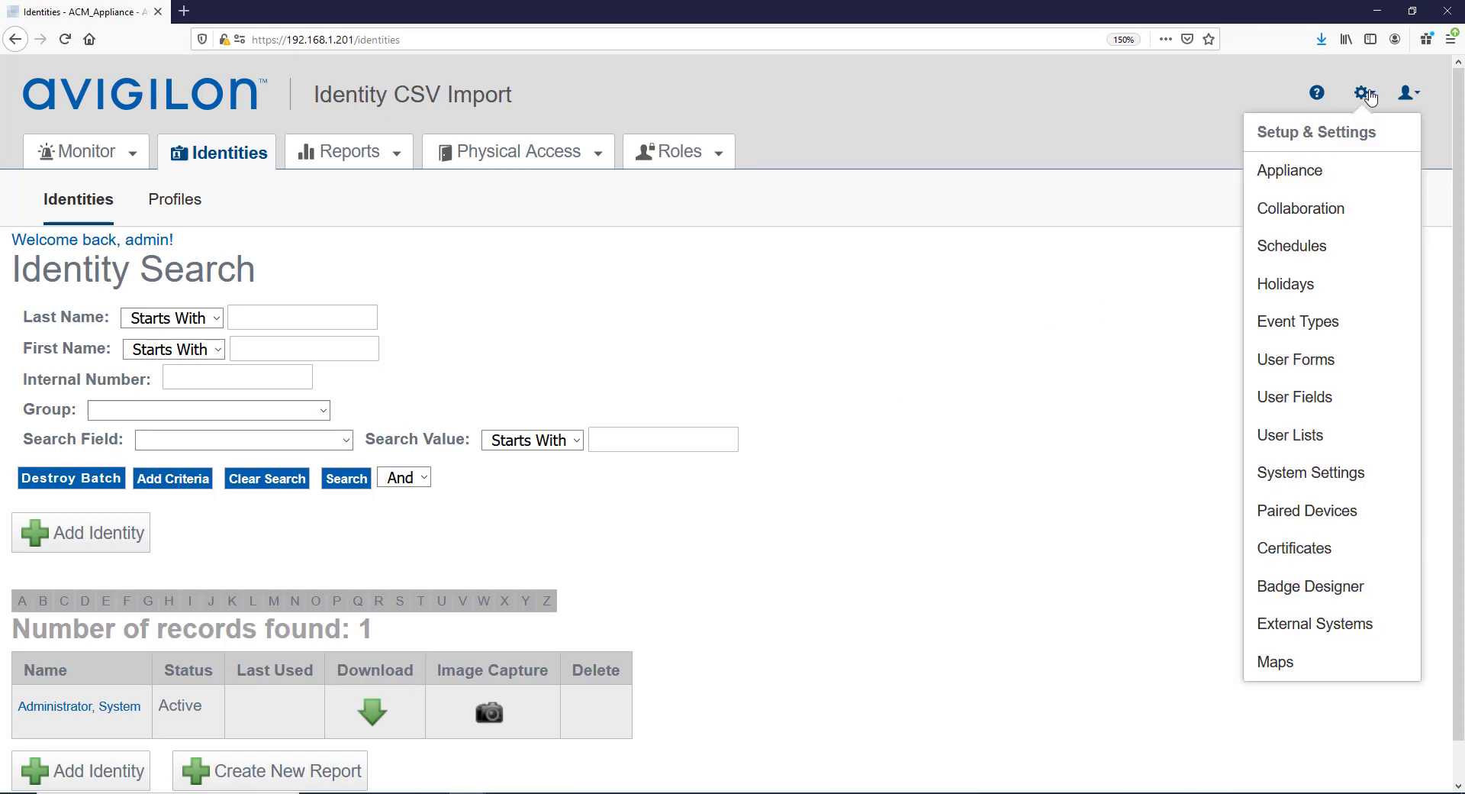
click(1316, 219)
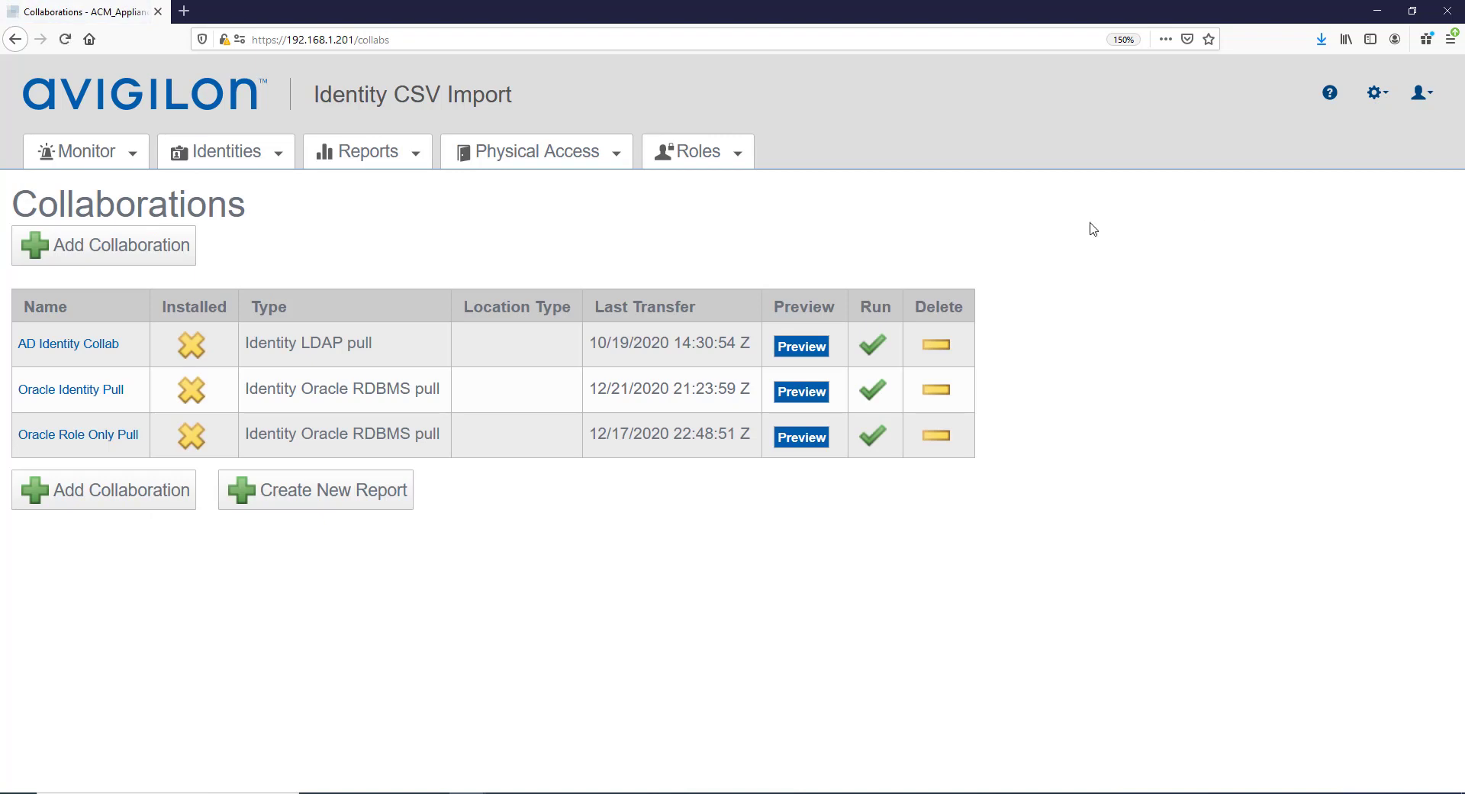
click(99, 250)
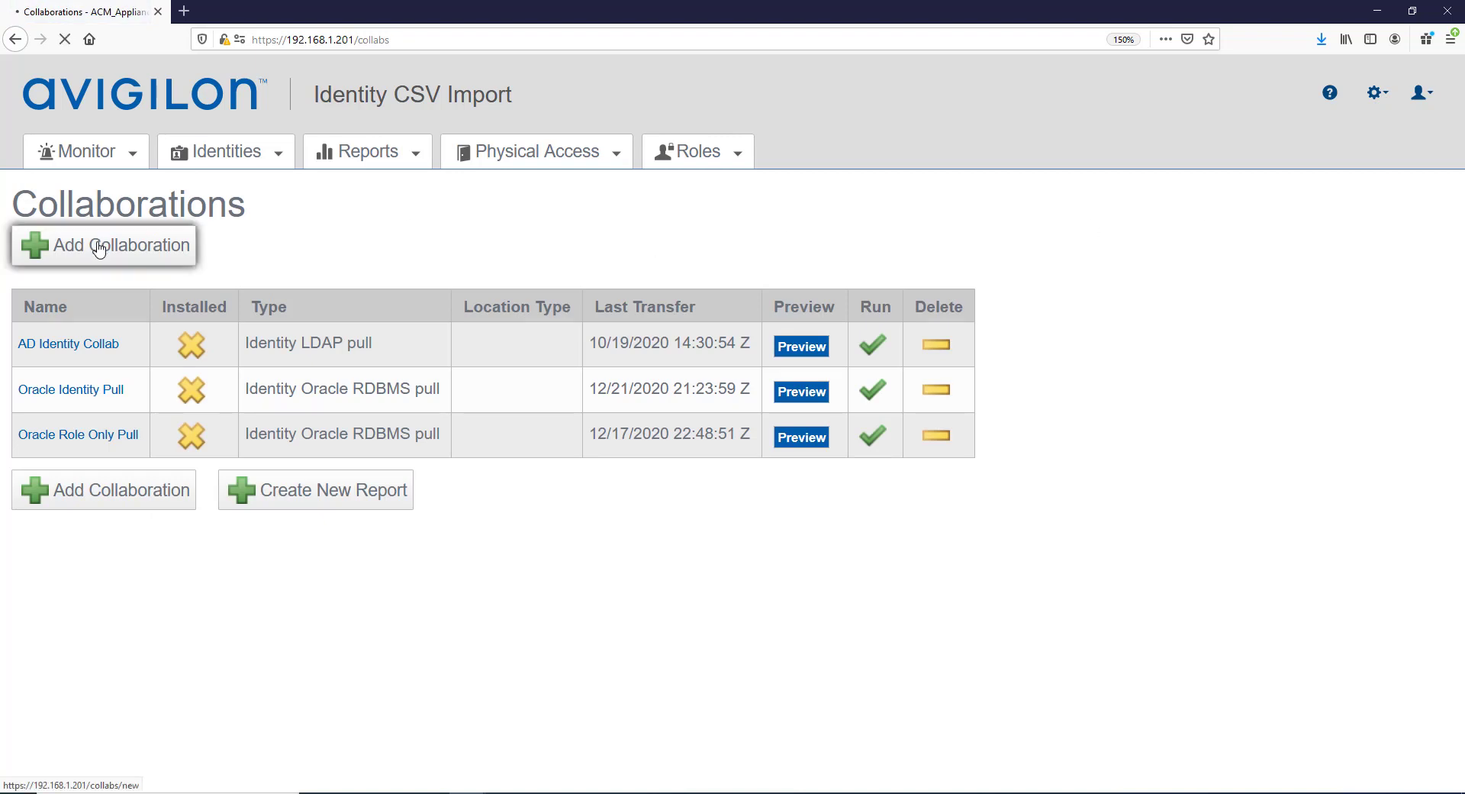
right_click(136, 288)
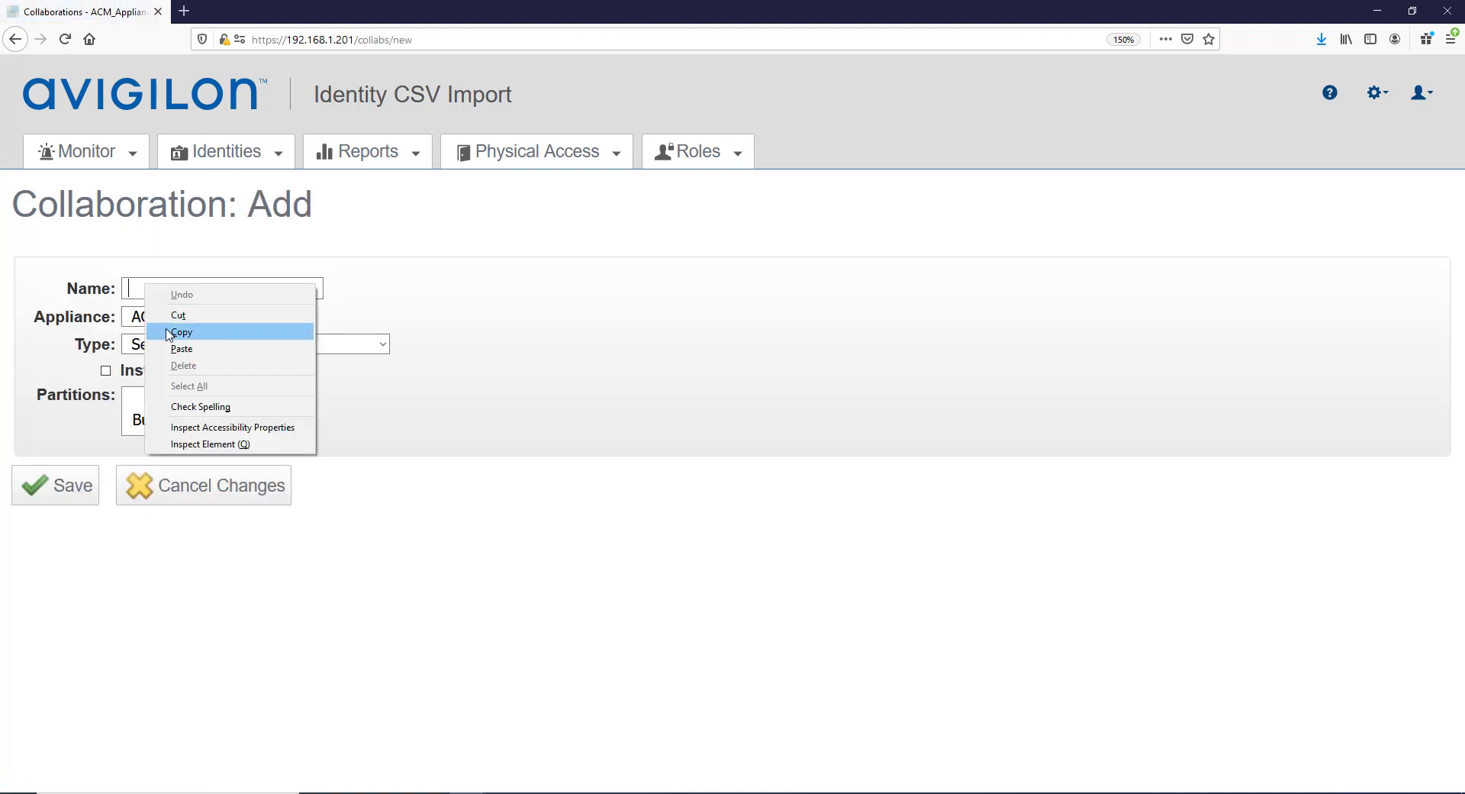
click(203, 349)
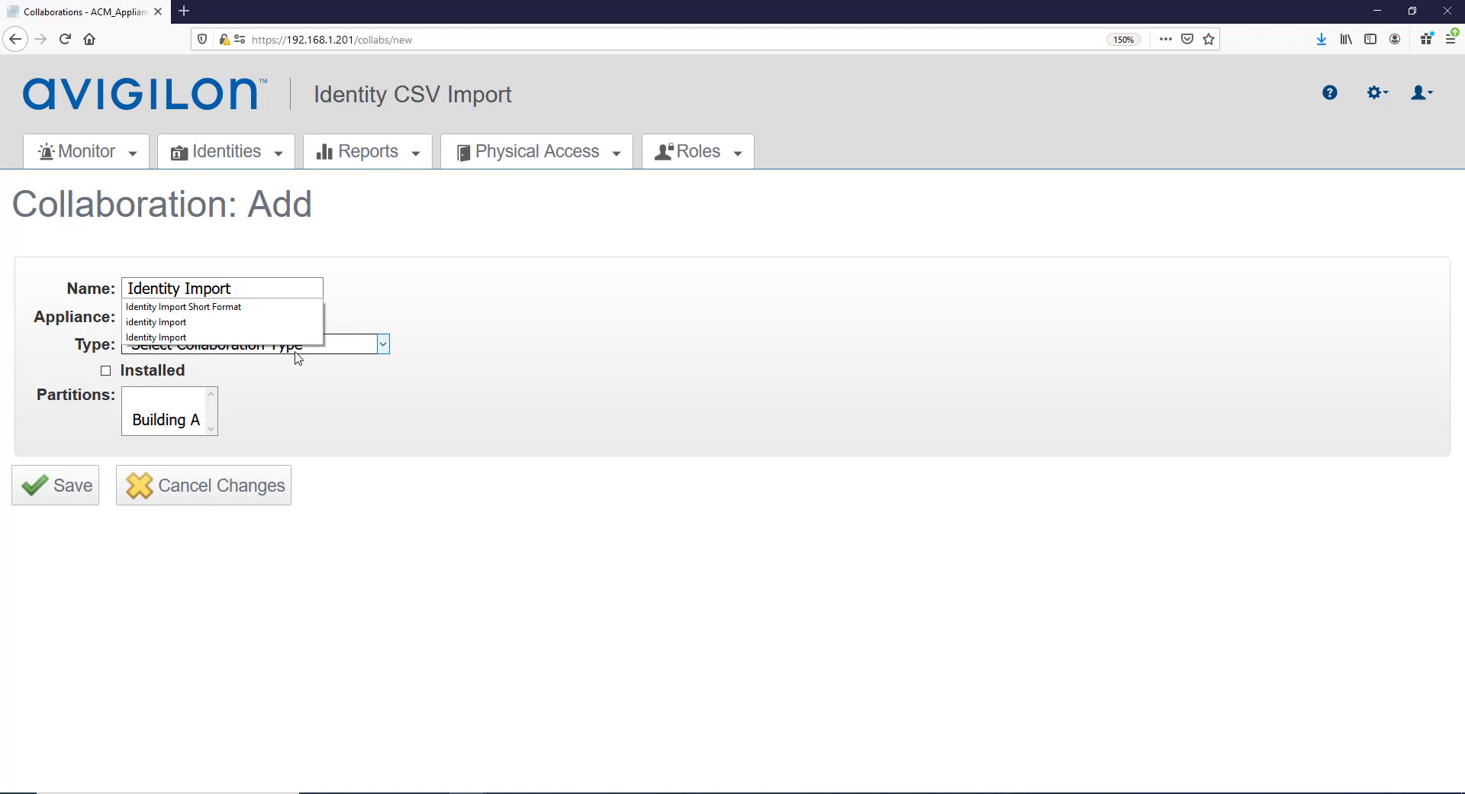
click(343, 356)
click(342, 345)
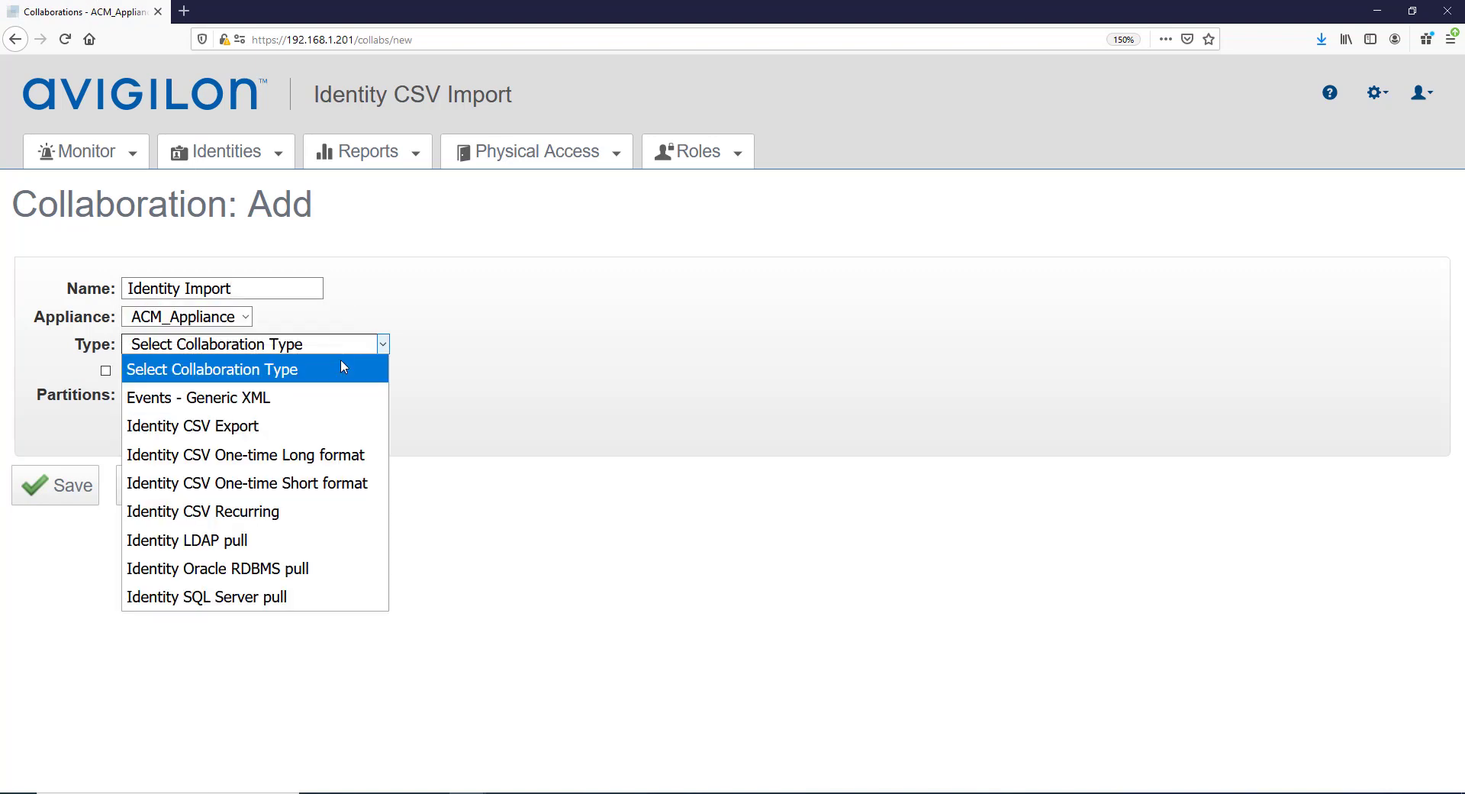
click(307, 455)
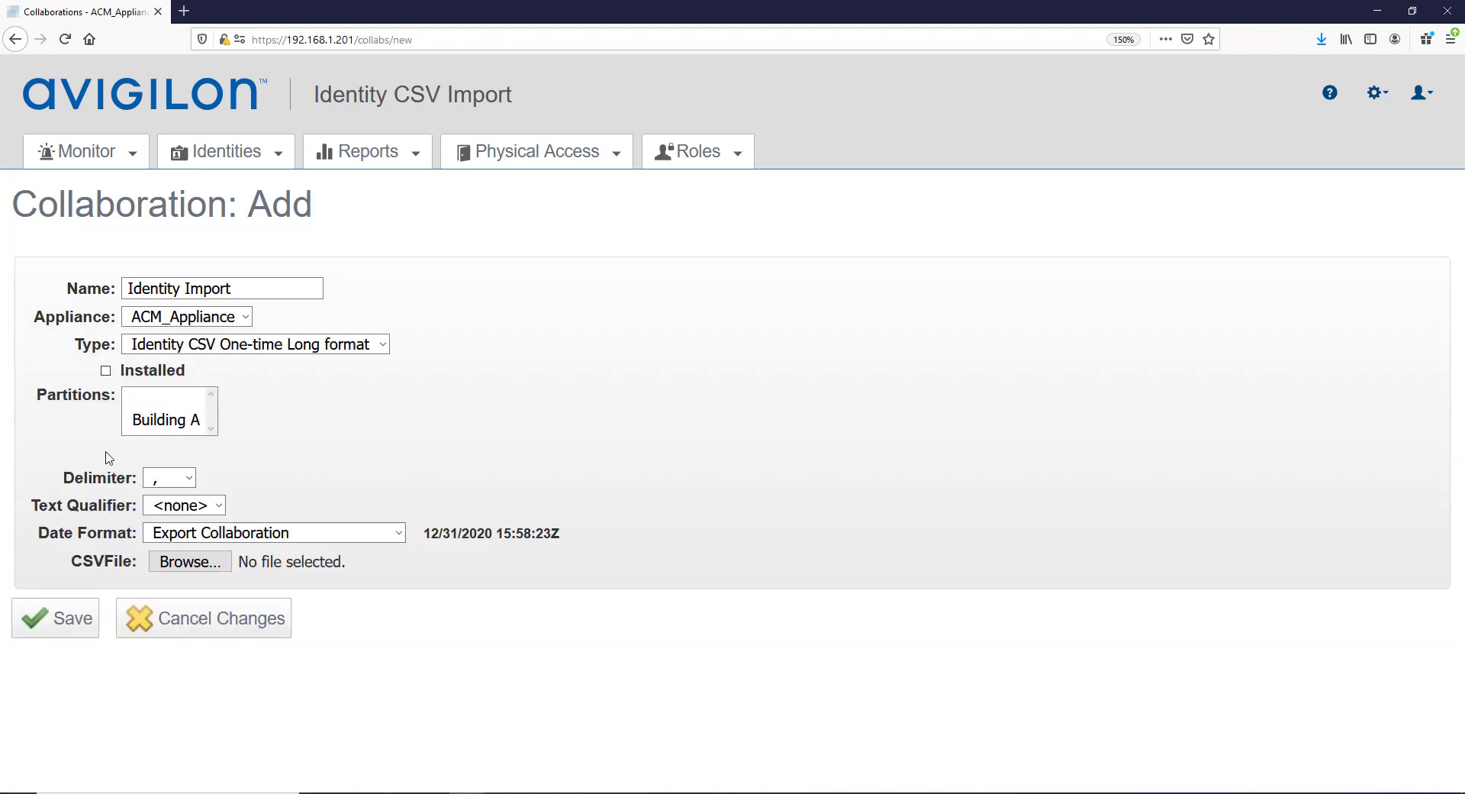
Step: Check the text qualifier choices and try the MM/DD/YYYY HH:MM:SS date format before restoring Export Collaboration
click(218, 506)
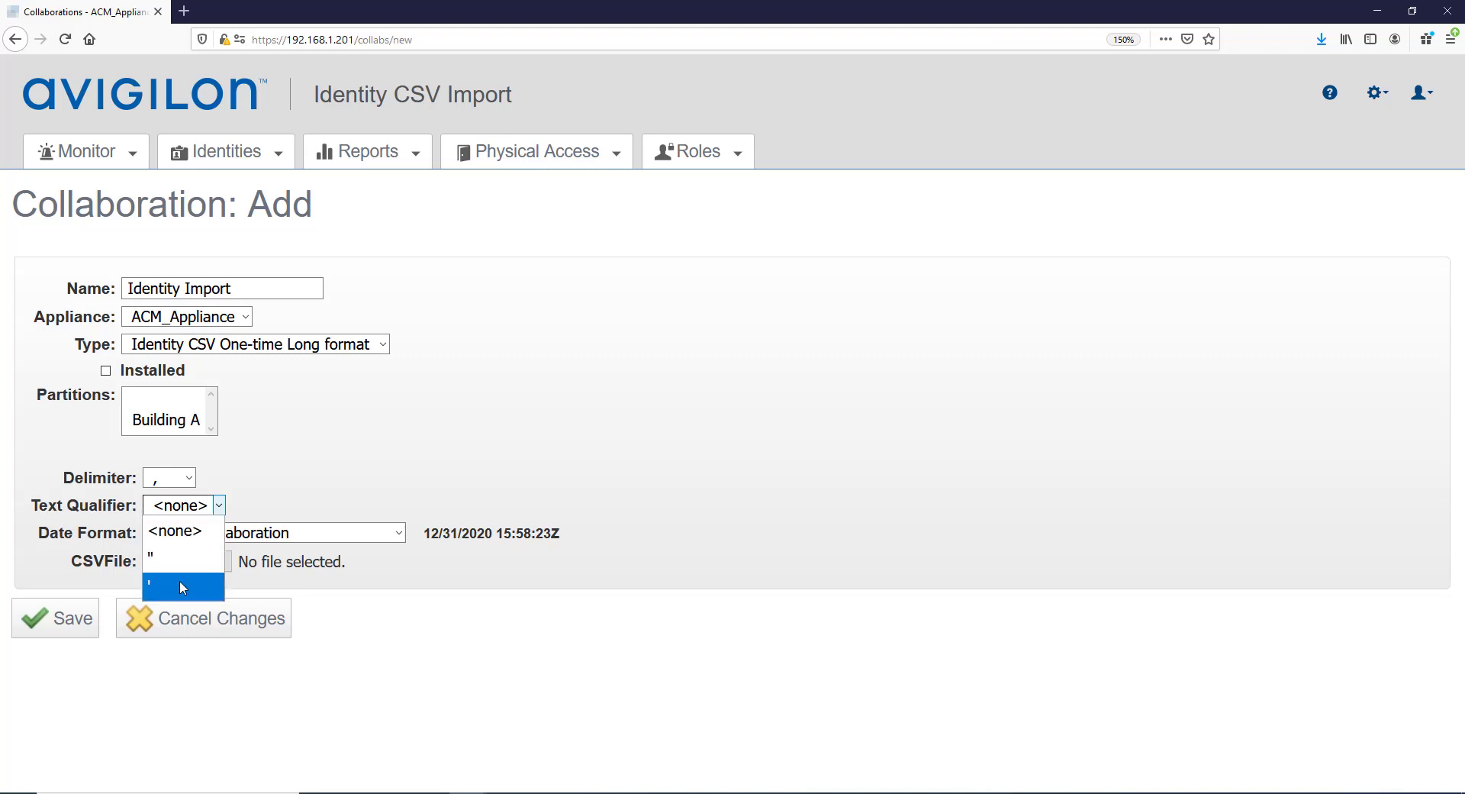
click(269, 497)
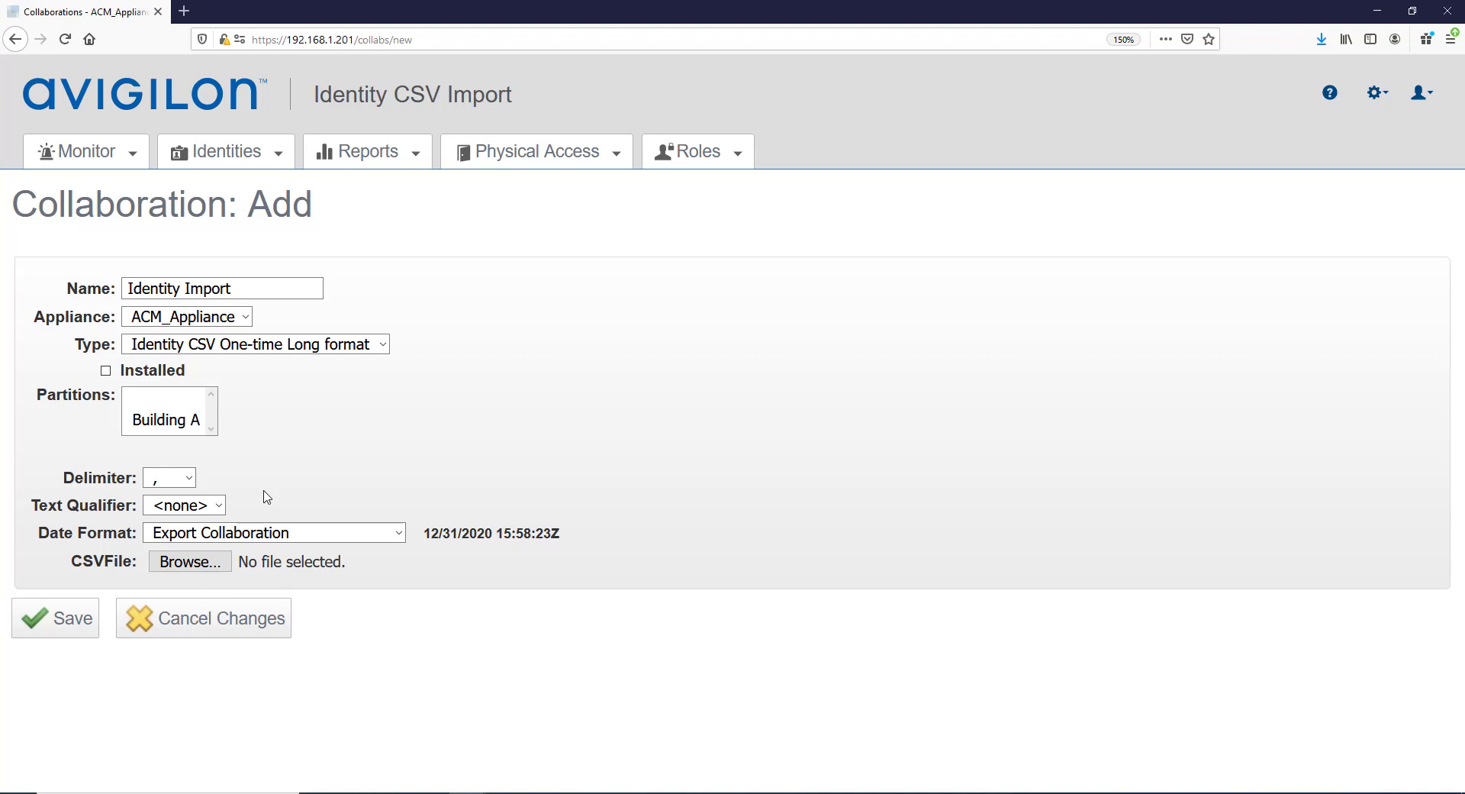
click(400, 543)
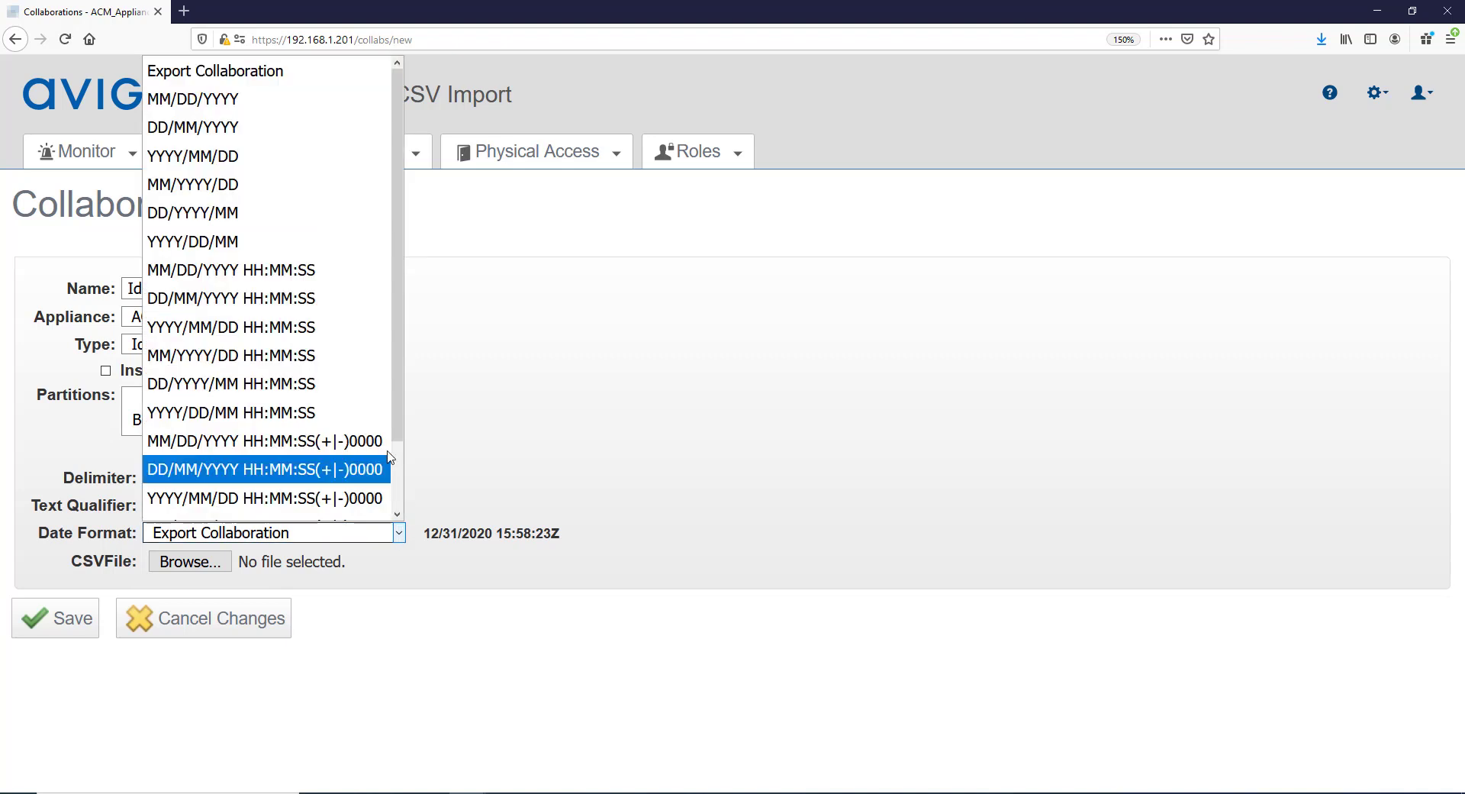
click(292, 276)
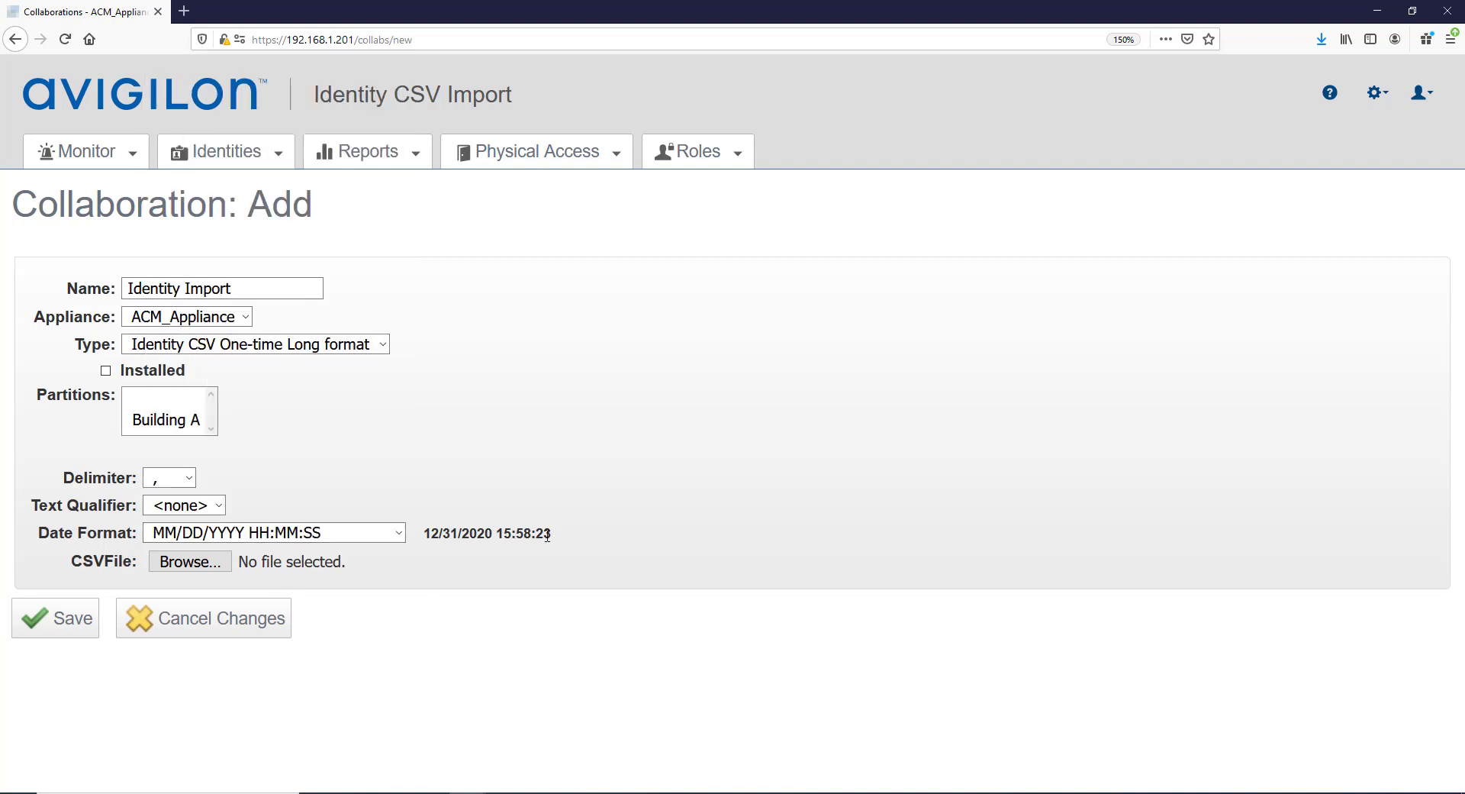
click(398, 533)
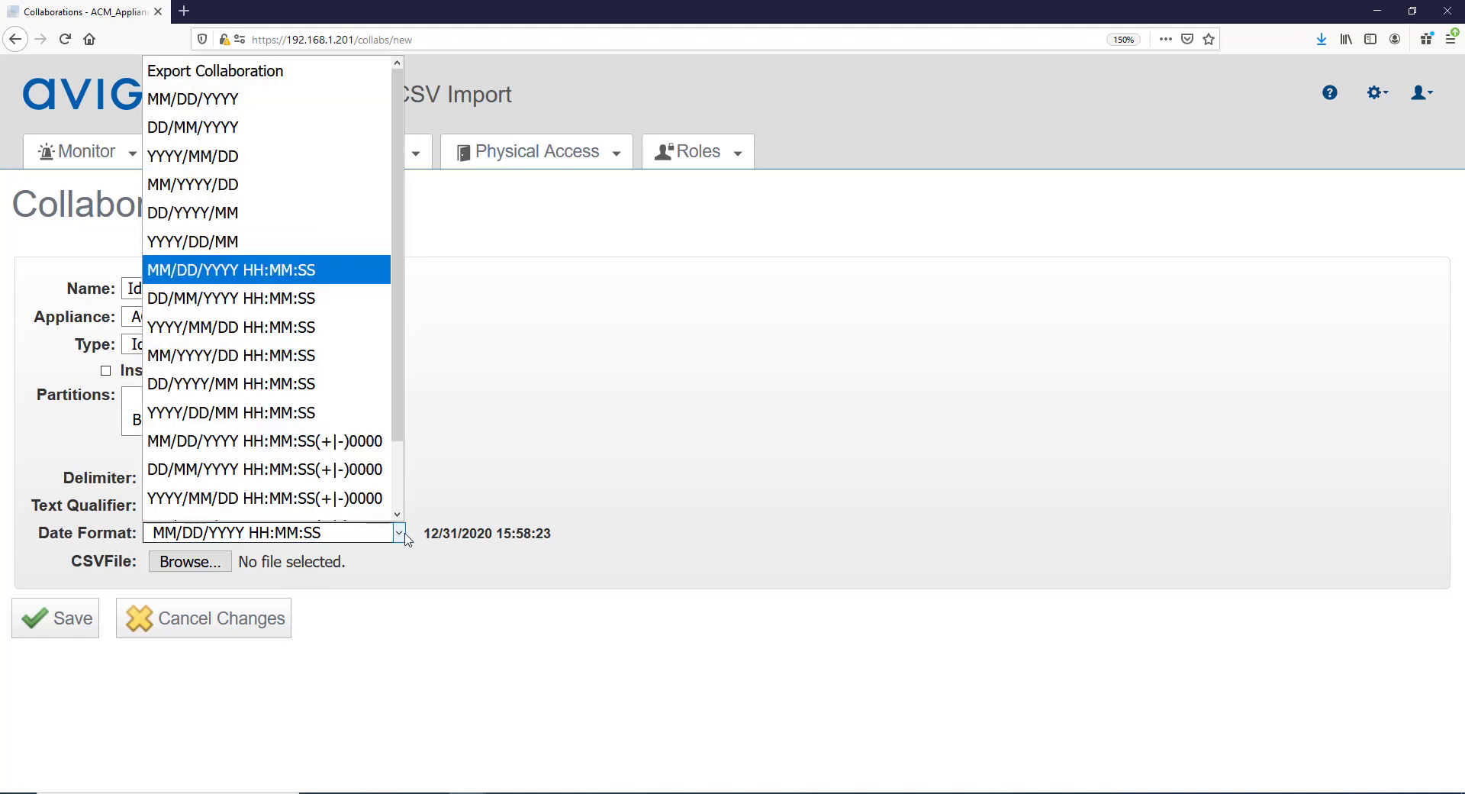
click(306, 74)
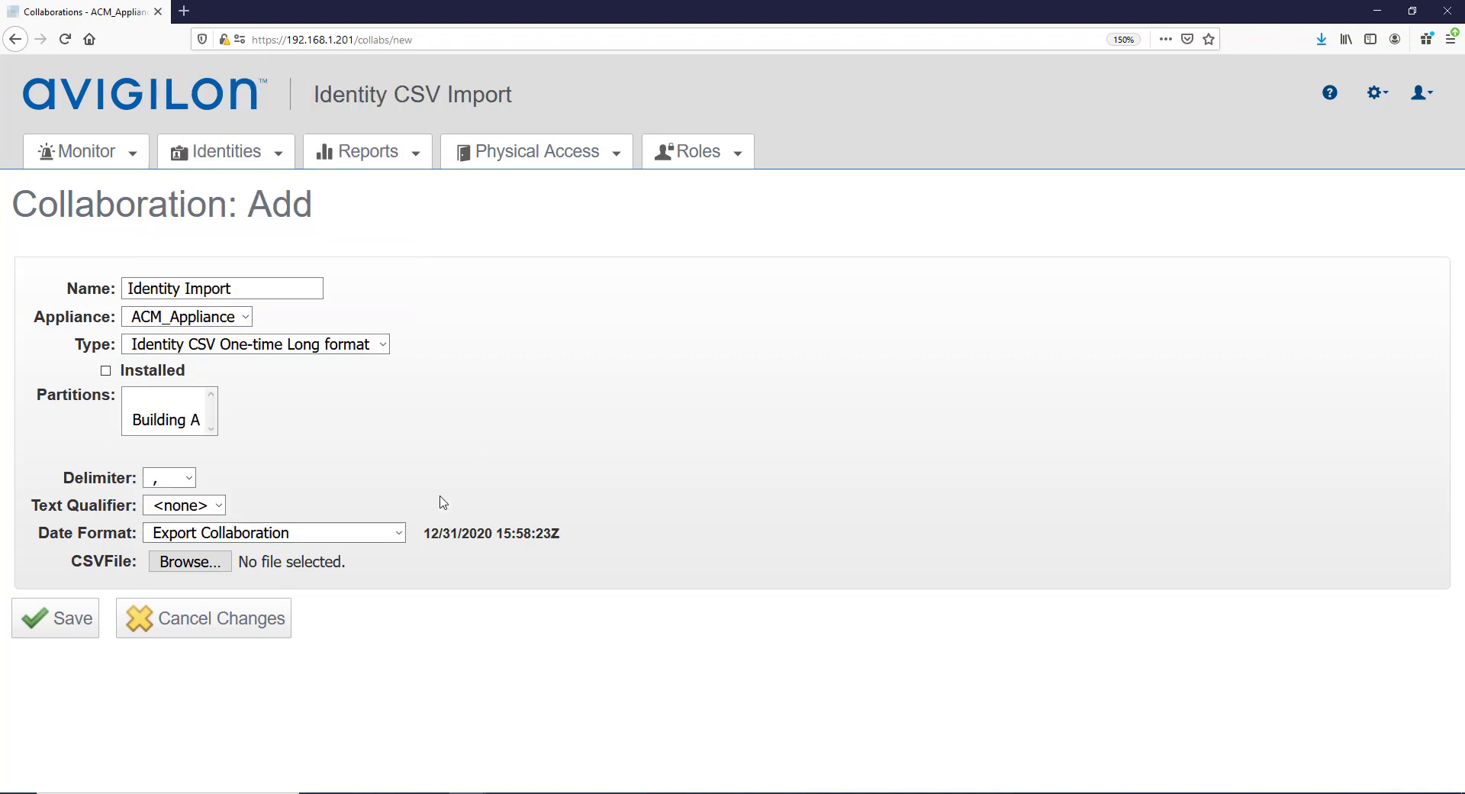
Step: Attach ACM_Identity_Import_Initial.csv as the collaboration's CSV file and save the new collaboration
click(198, 564)
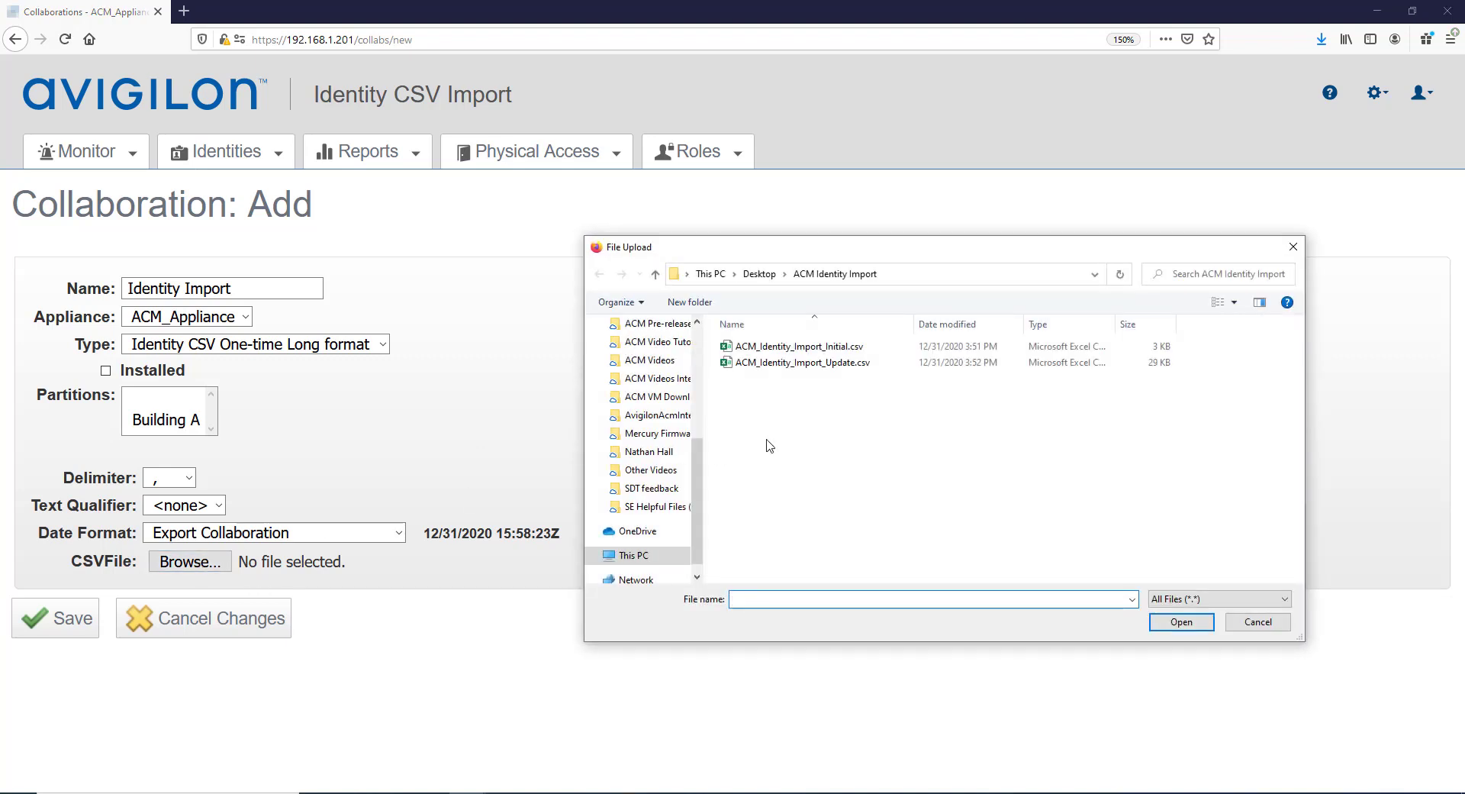
click(809, 347)
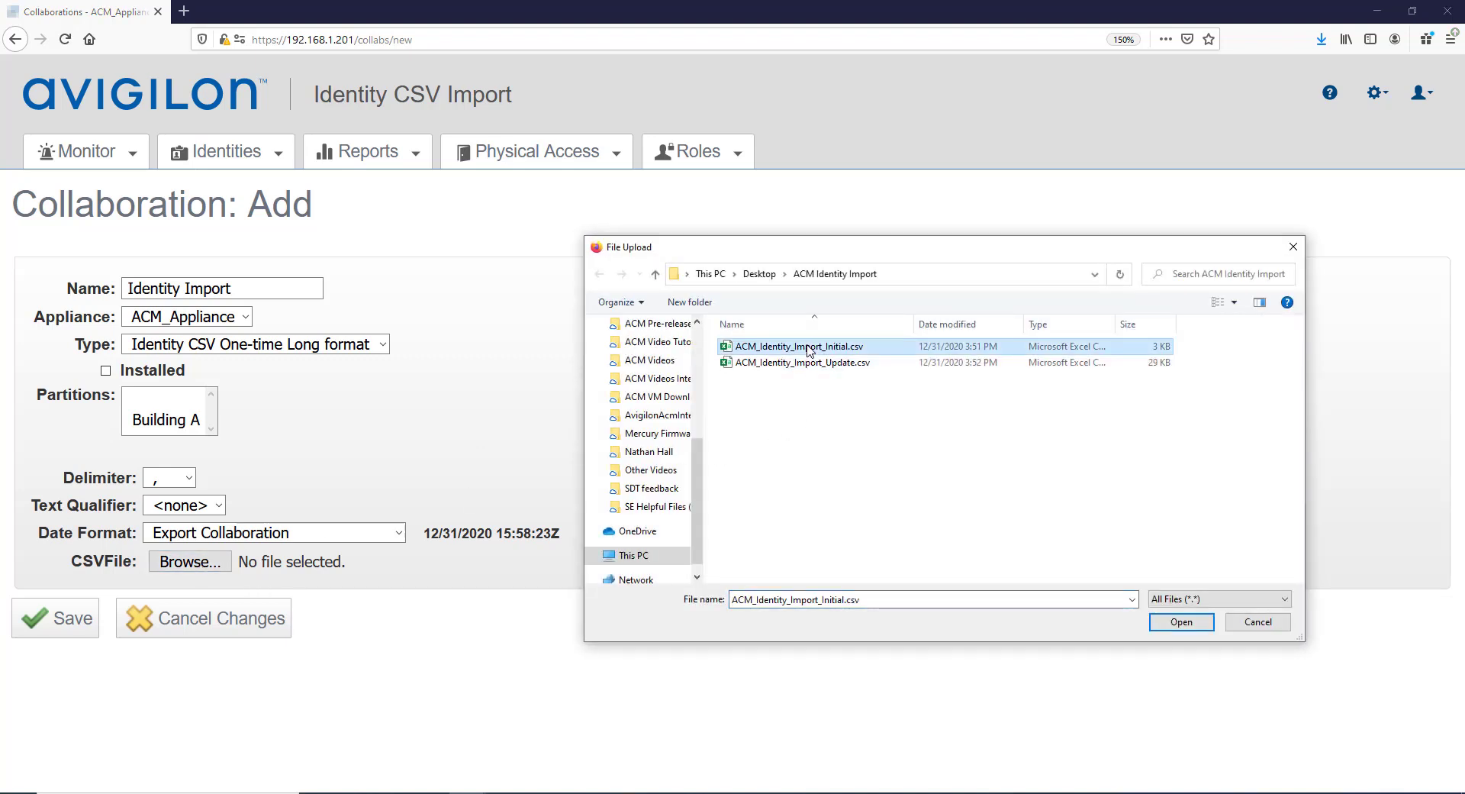
click(1182, 622)
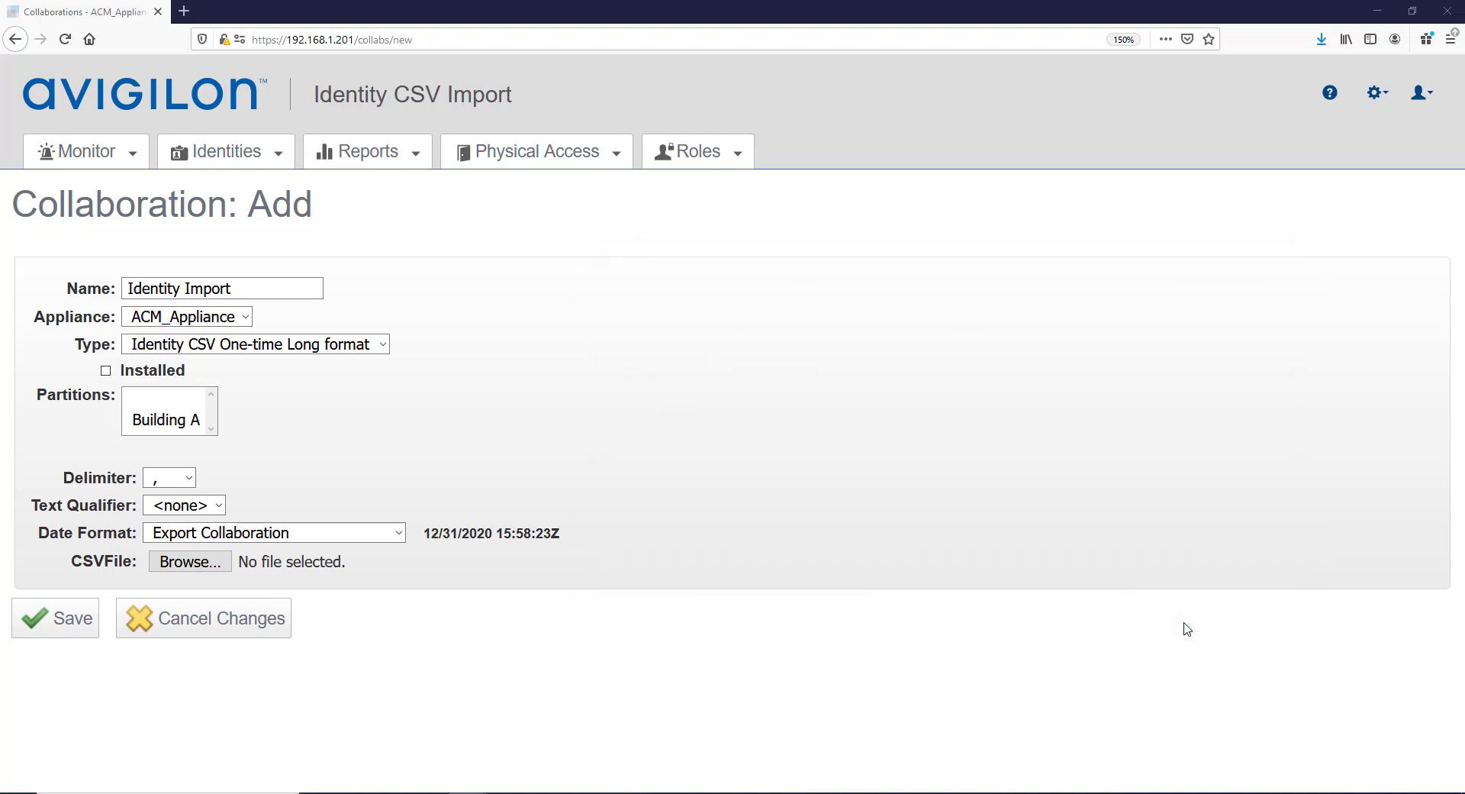
click(40, 626)
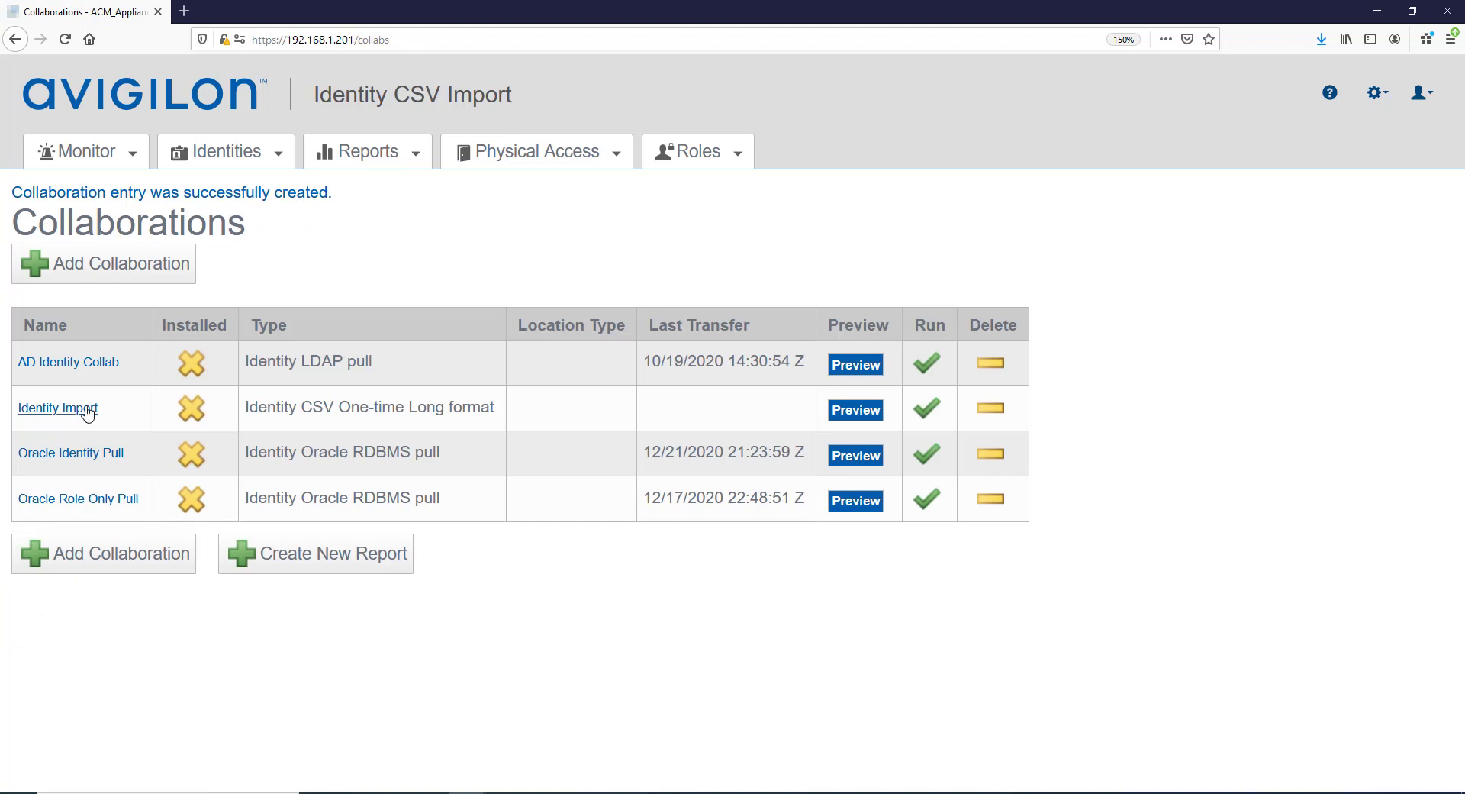
Step: Mark the Identity Import collaboration as installed and run it
click(192, 411)
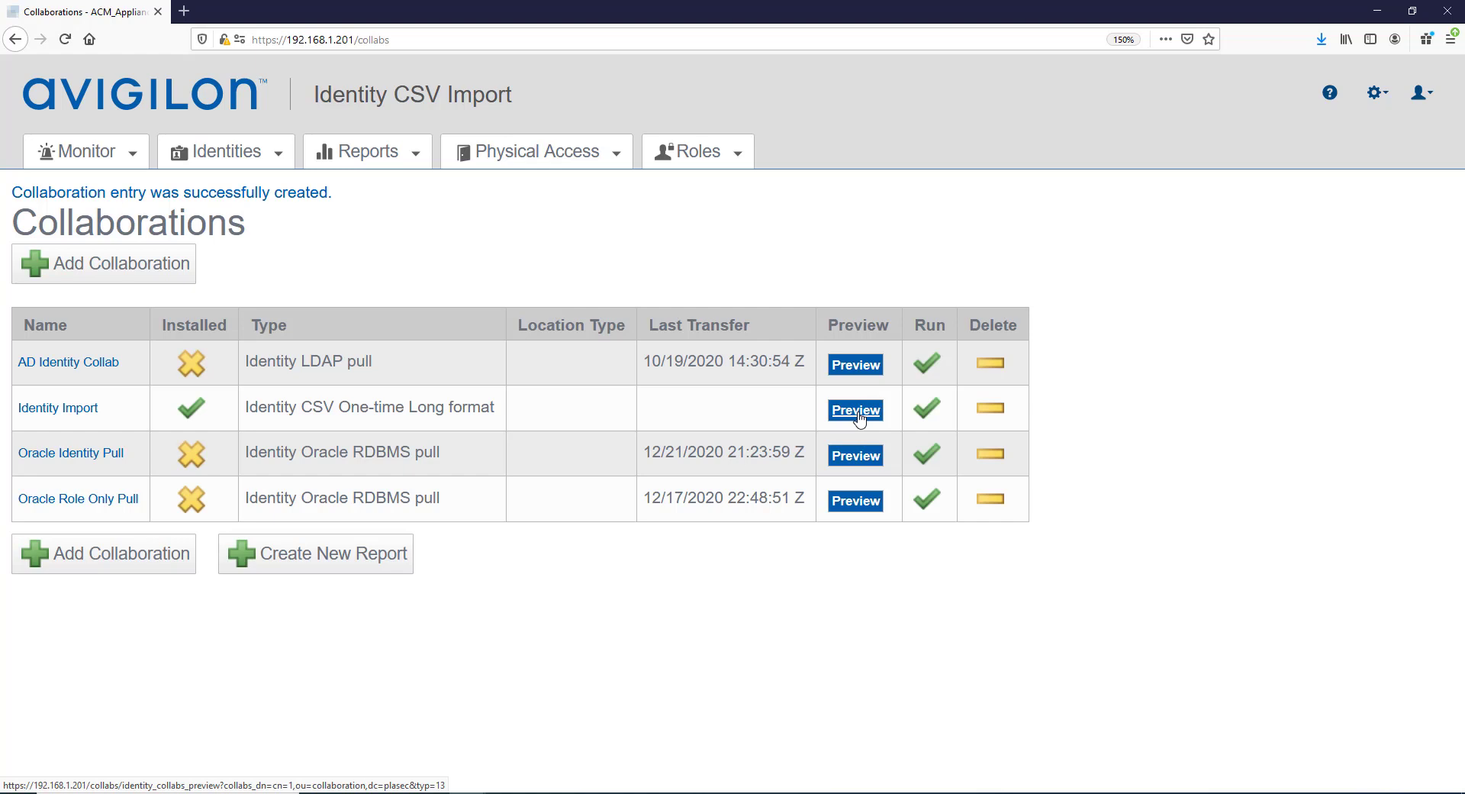
click(927, 416)
click(742, 357)
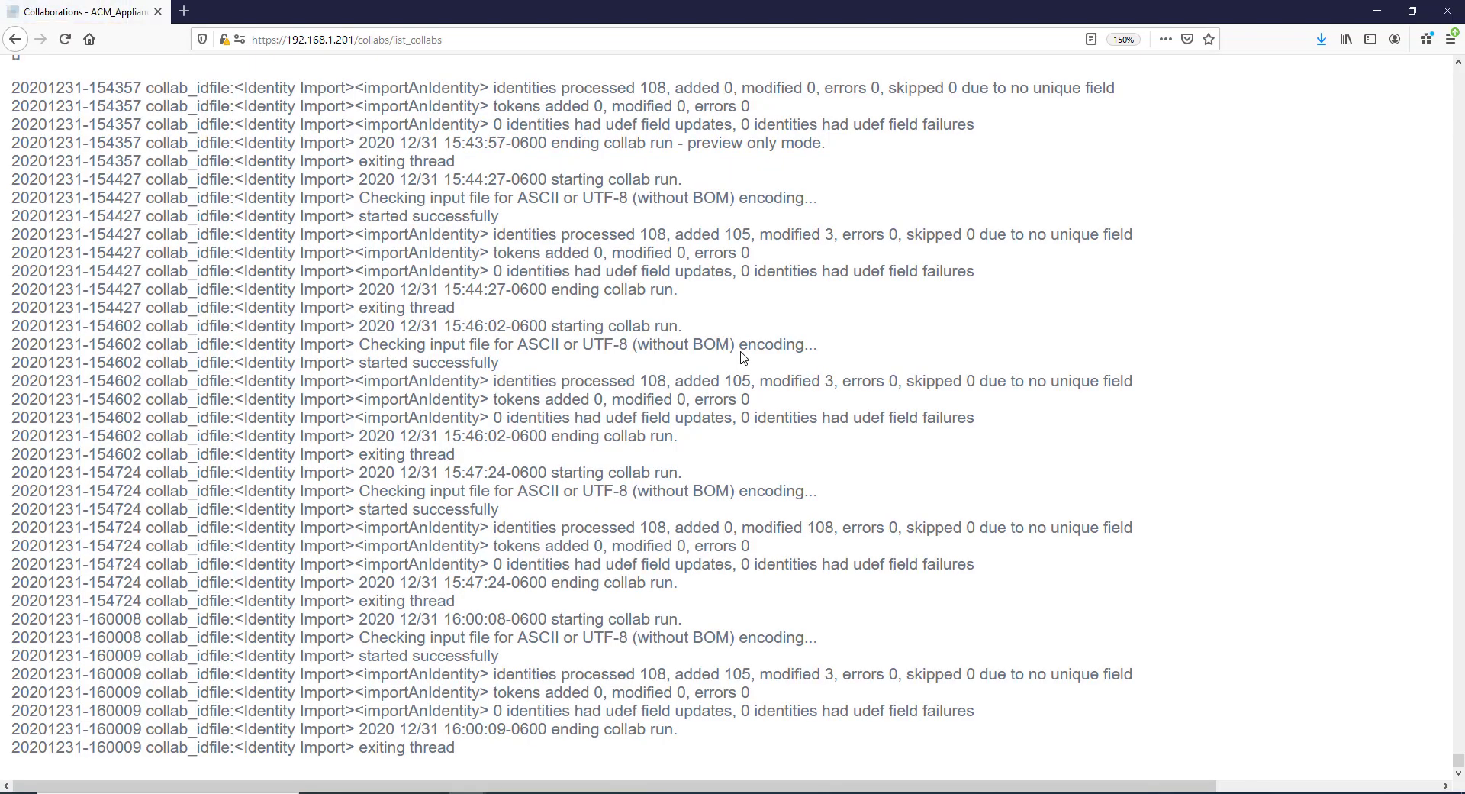
Step: Leave the run log and search identities without criteria to review the imported records
click(15, 39)
click(190, 151)
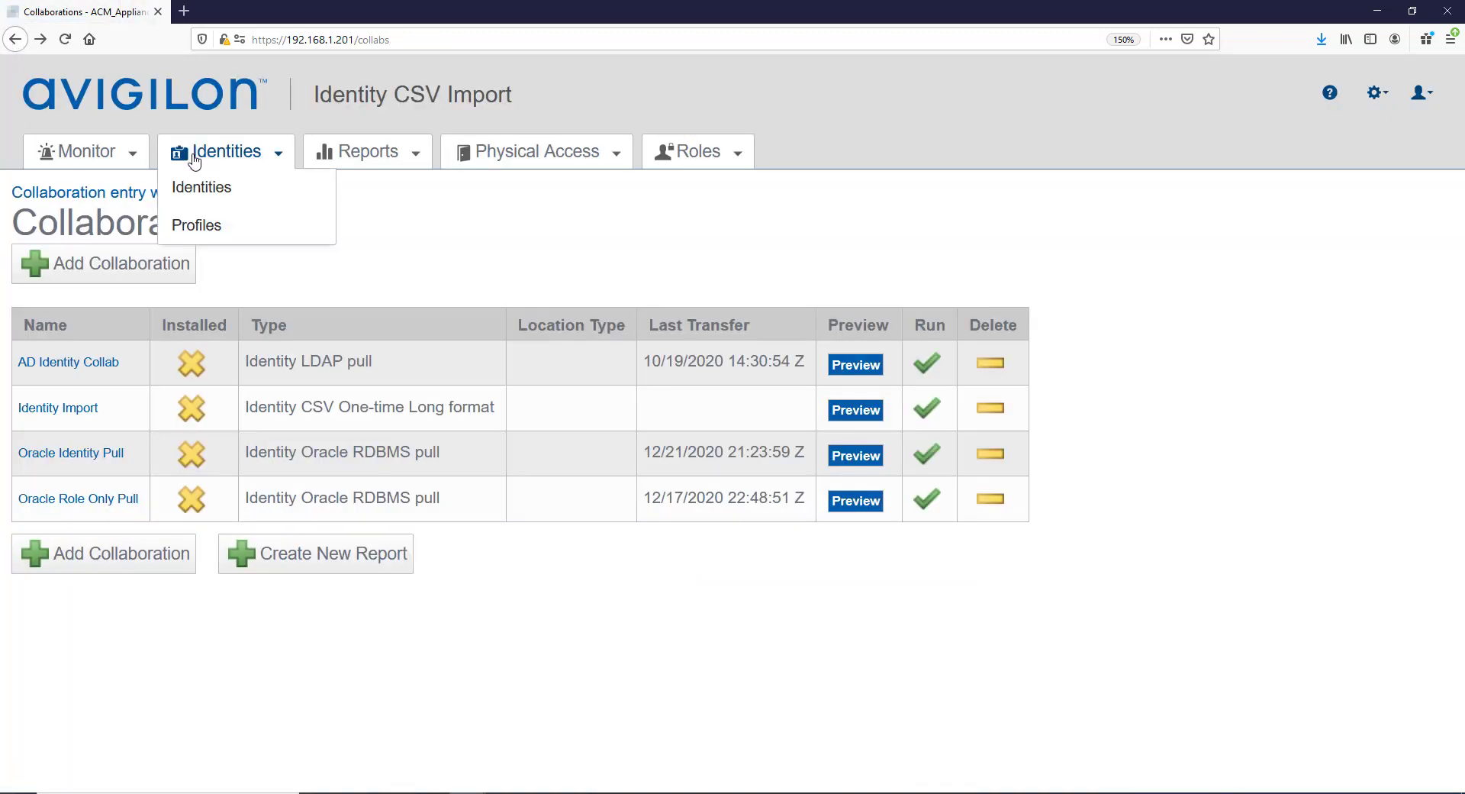
click(199, 190)
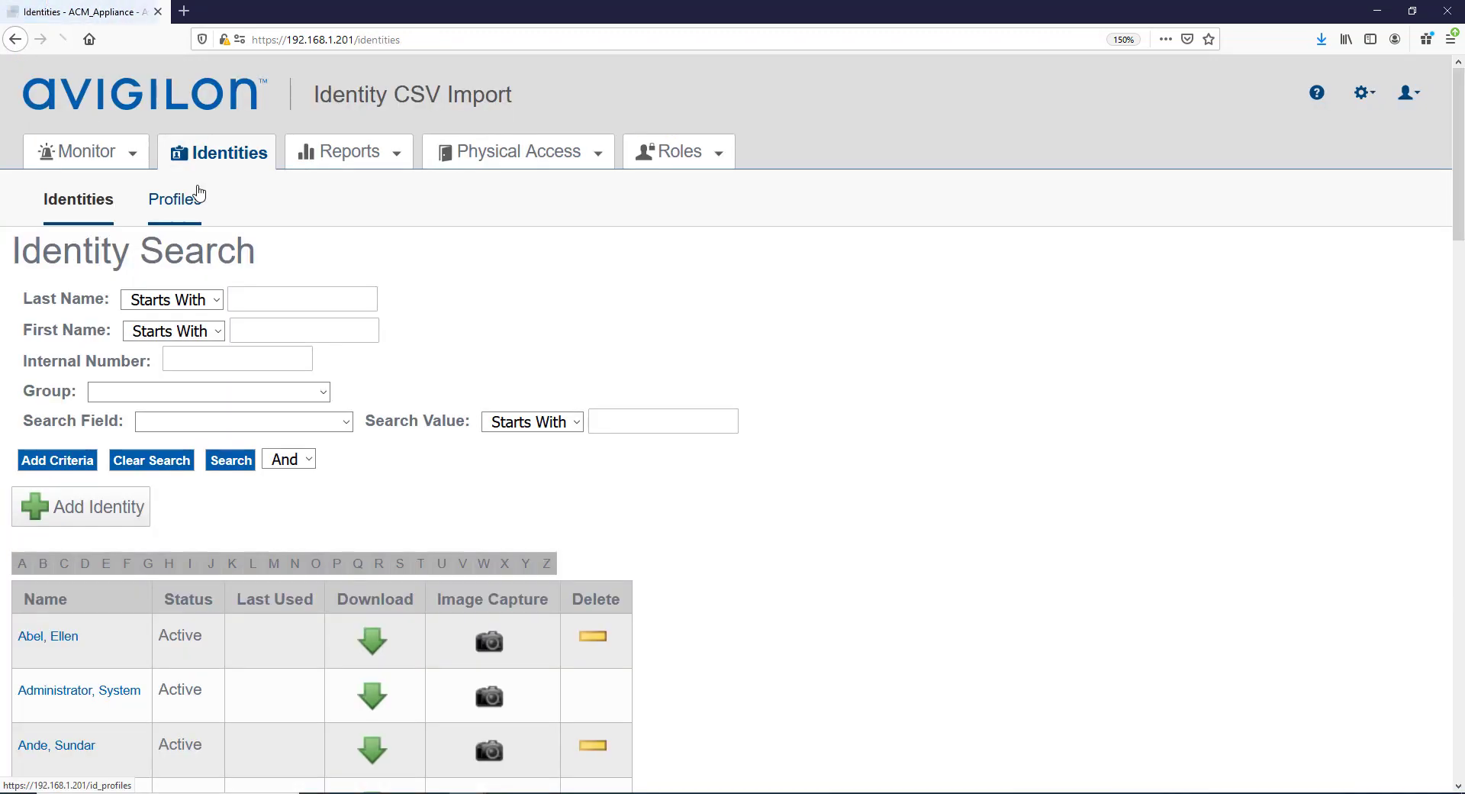
click(231, 462)
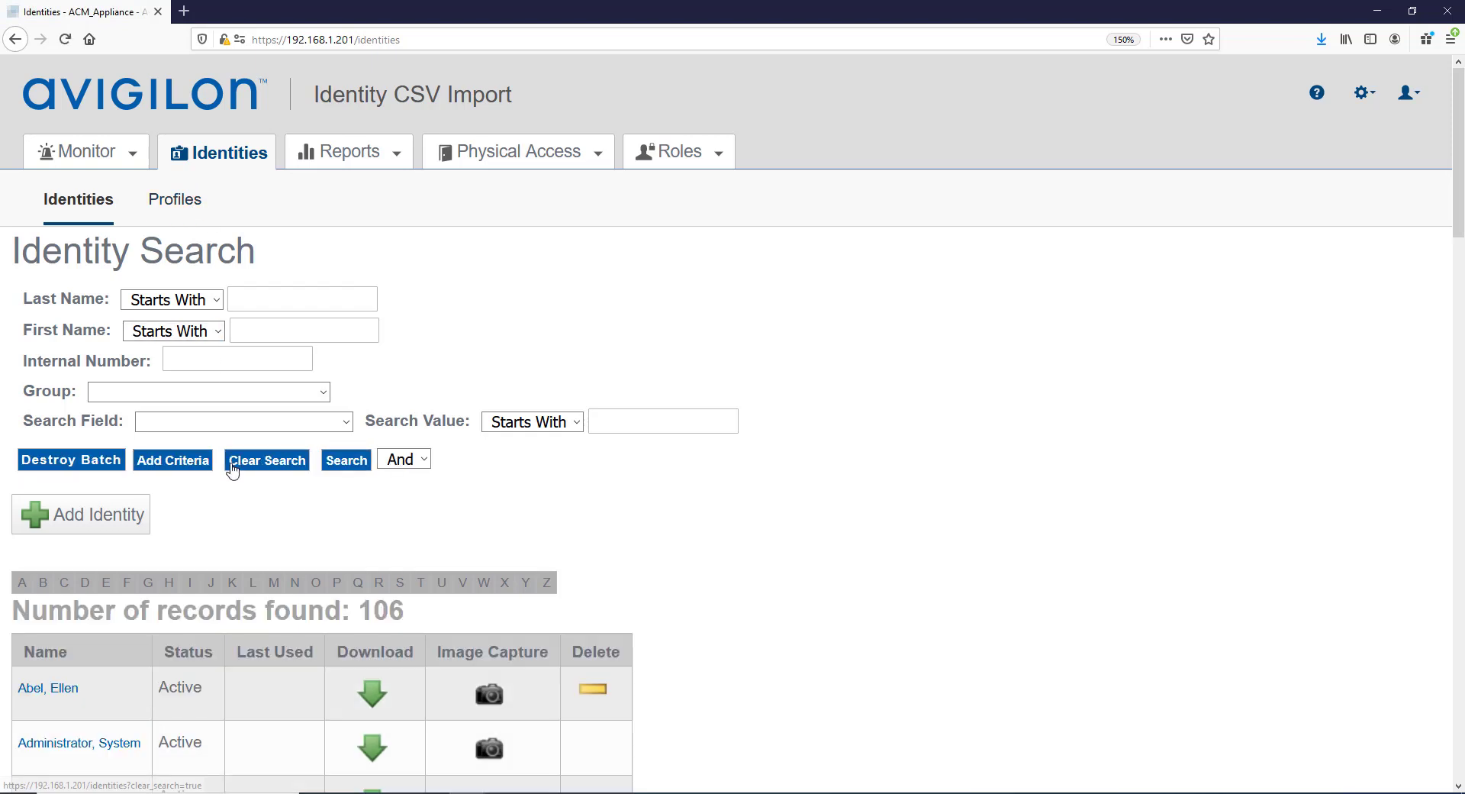
scroll(233, 471, down, 5)
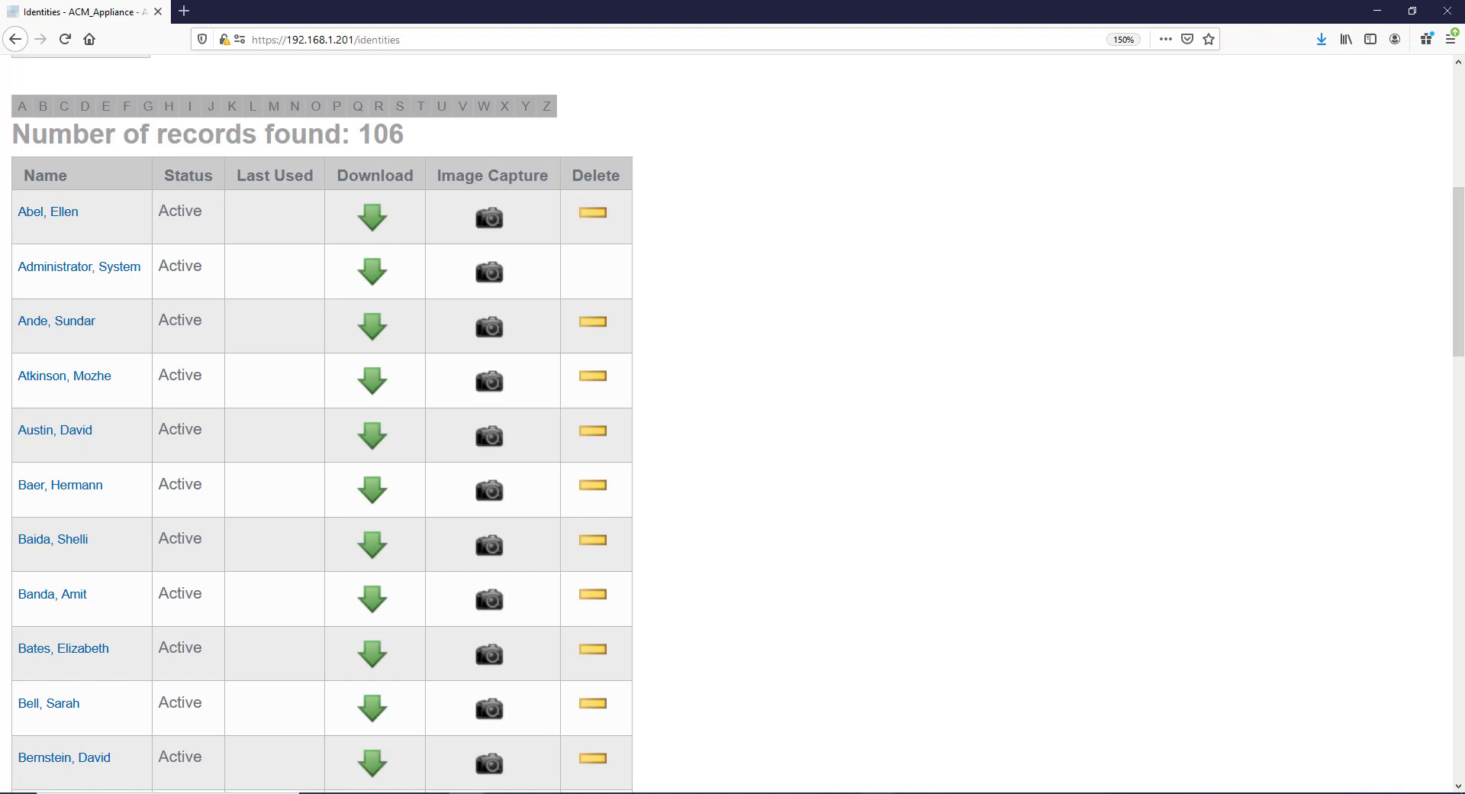
Step: Review ACM_Identity_Import_Update.csv in Excel from its header row, widening the Token Status column to read its heading
mouse_move(878, 790)
click(926, 757)
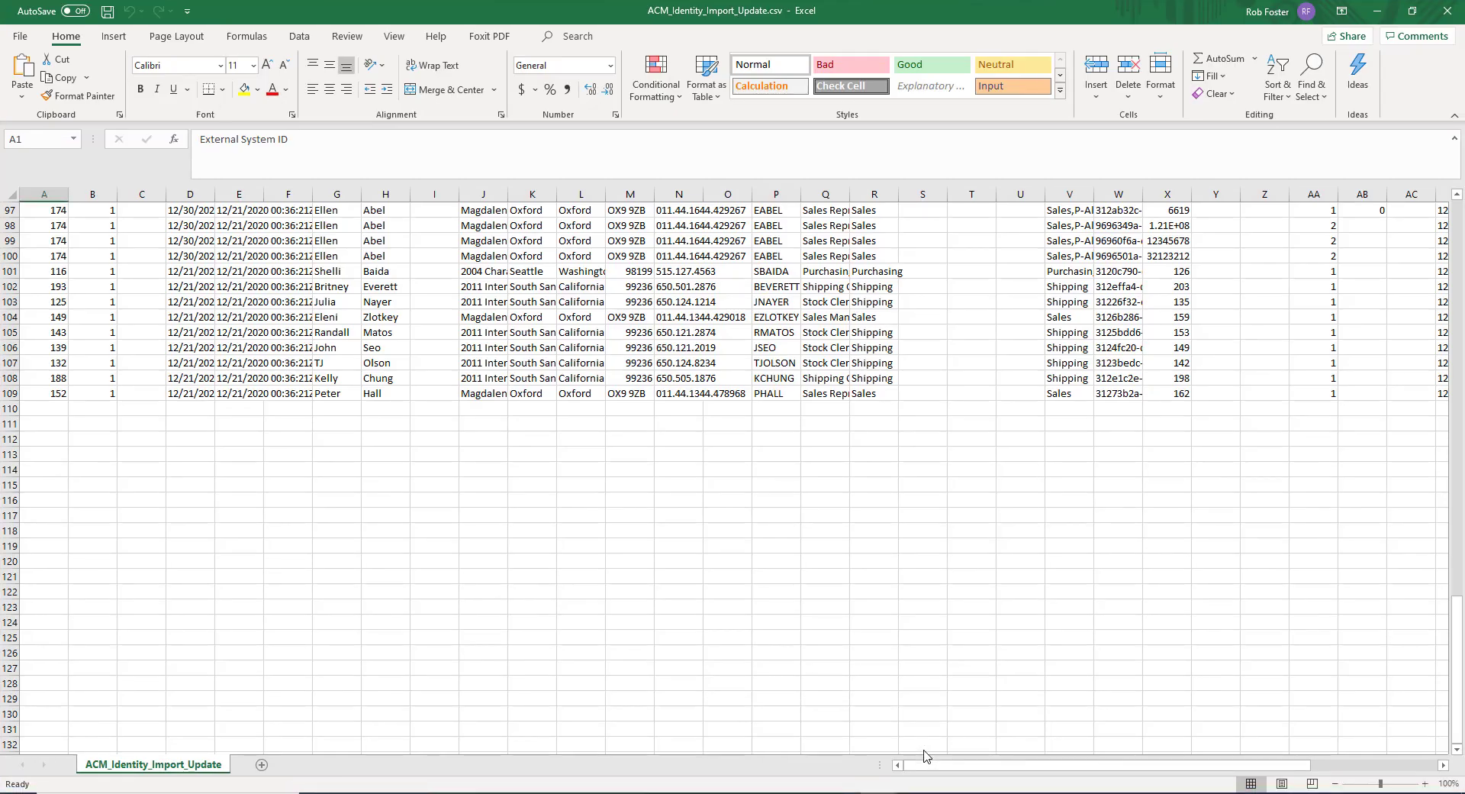
scroll(854, 350, up, 20)
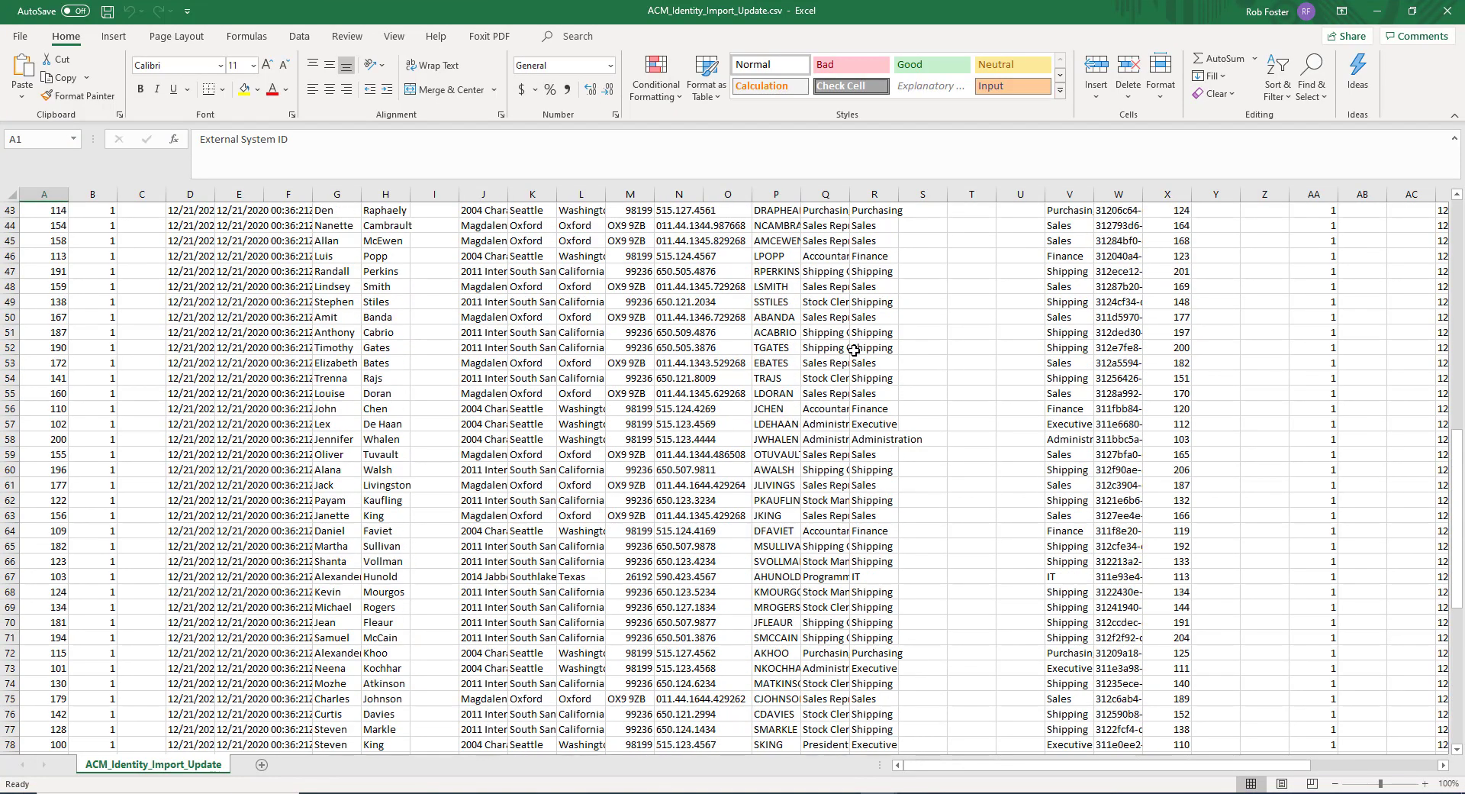
scroll(854, 350, up, 8)
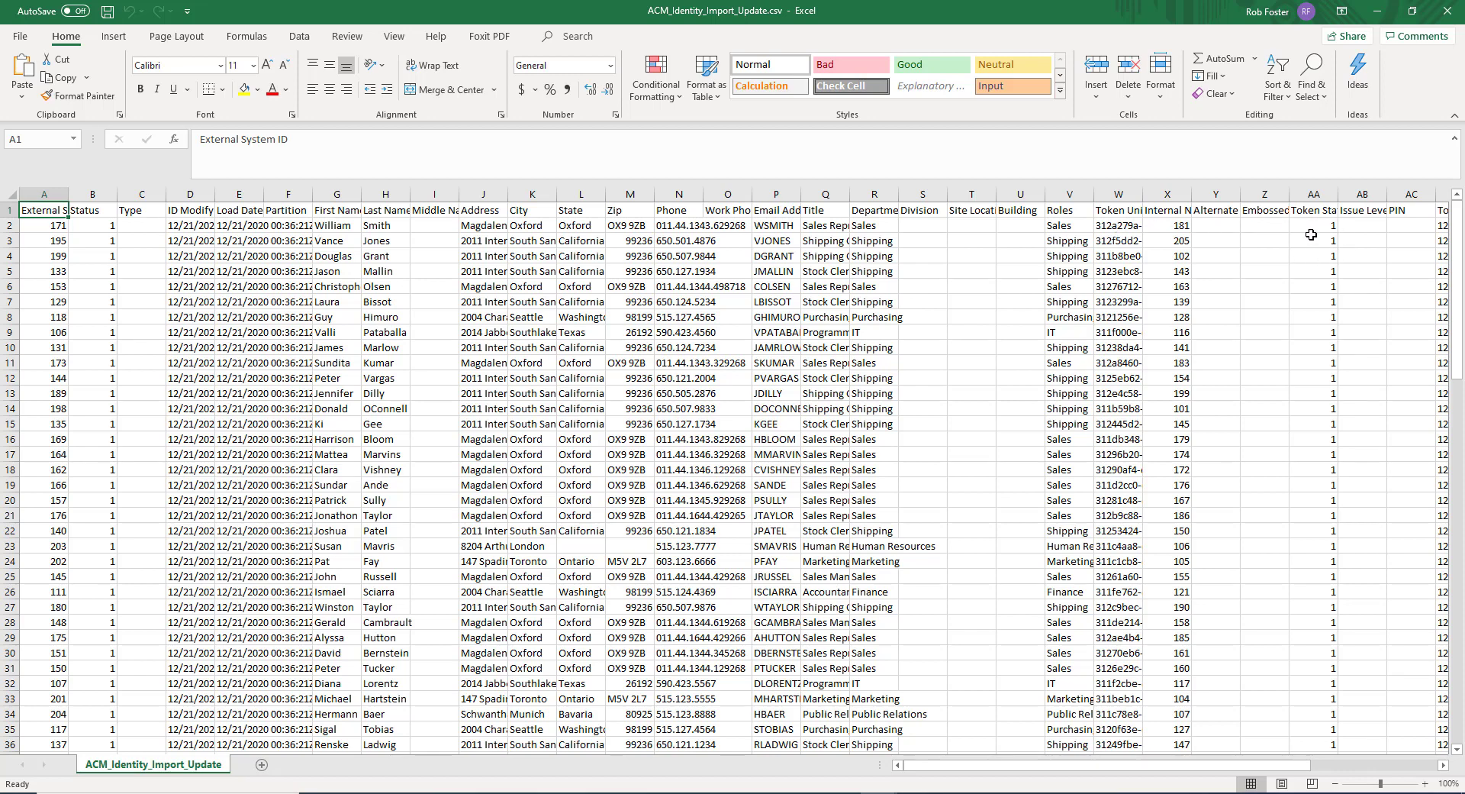
drag(1340, 198, 1353, 198)
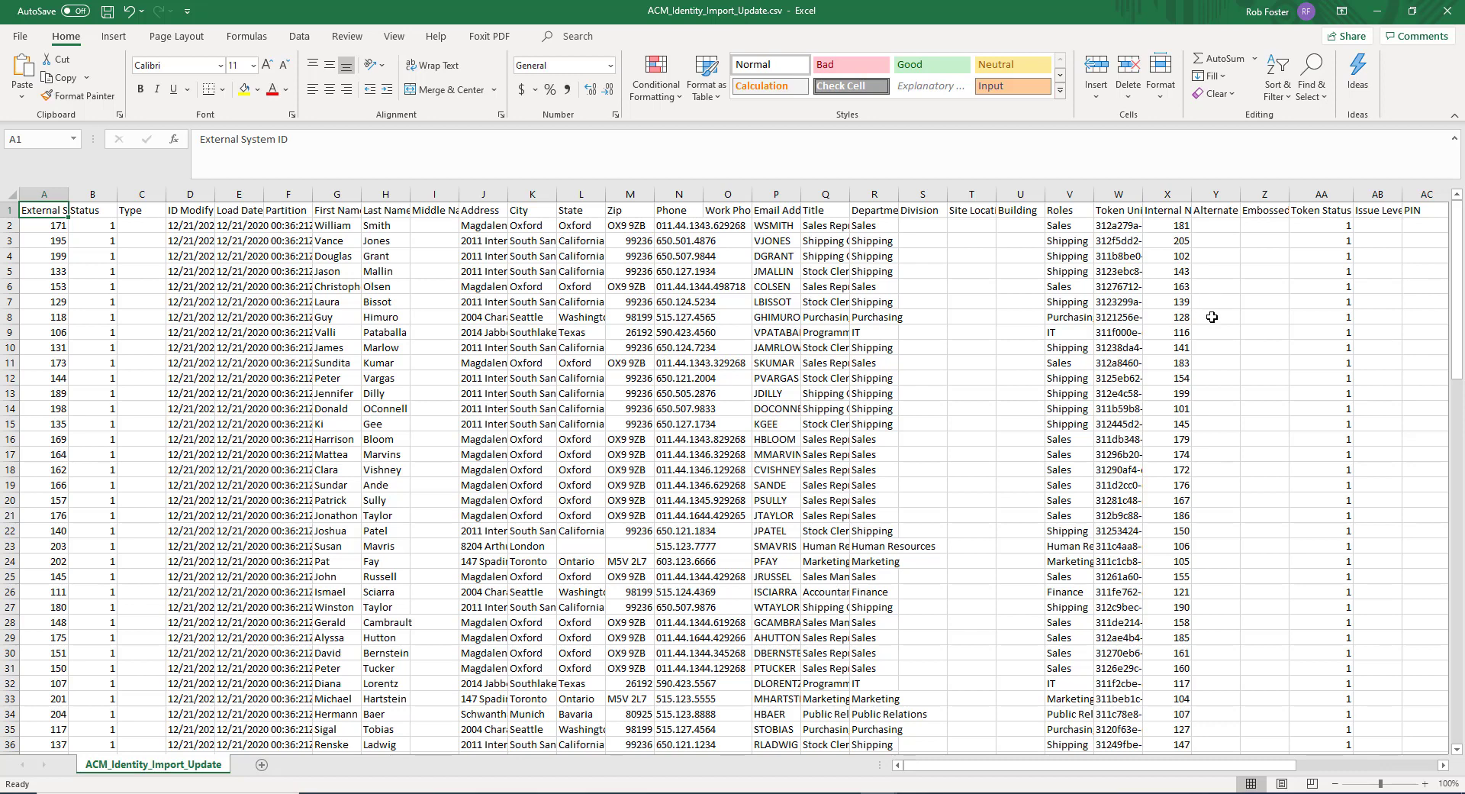
click(1377, 10)
Step: Open the Identity Import collaboration for editing from the browser
scroll(1186, 236, up, 5)
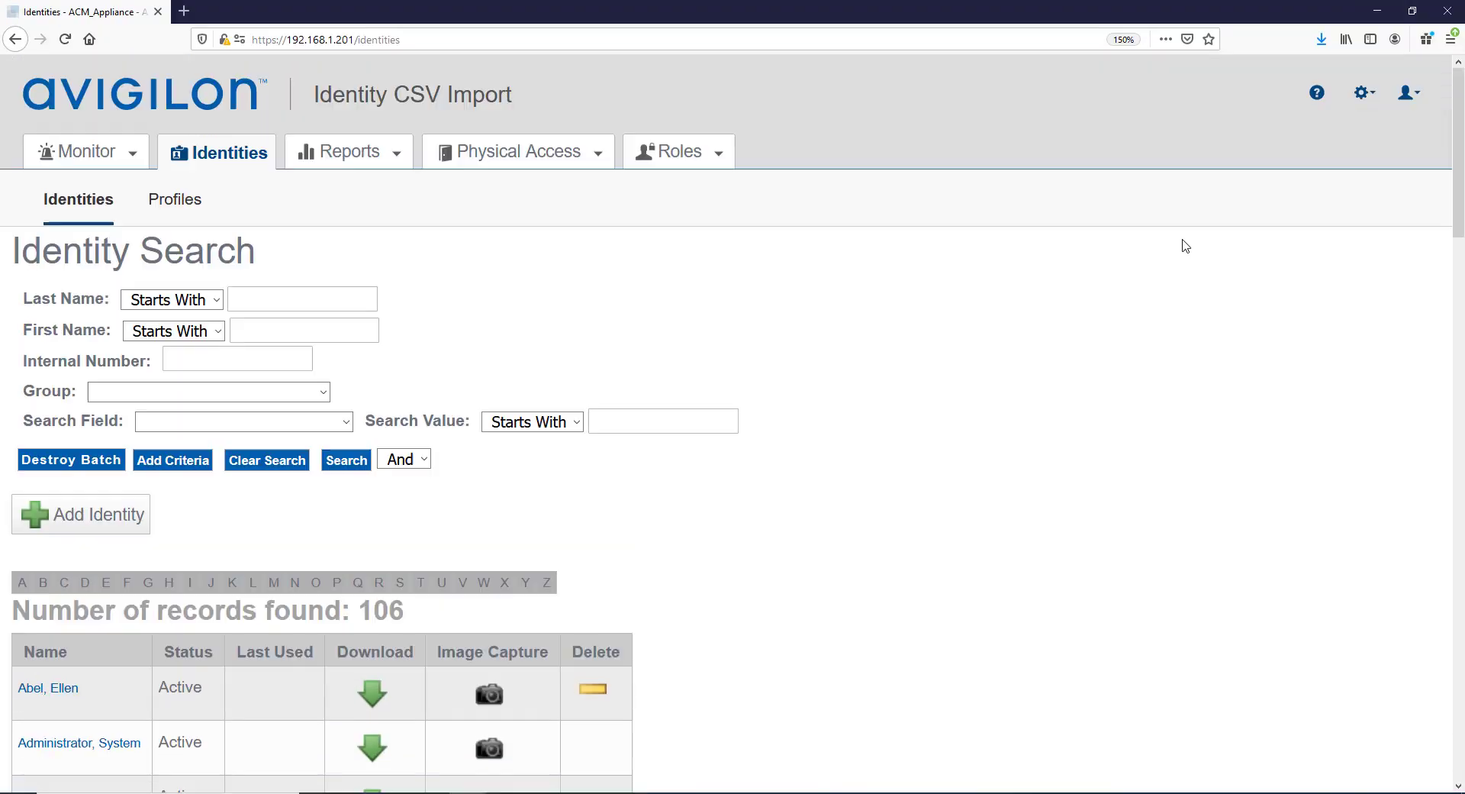
click(1365, 94)
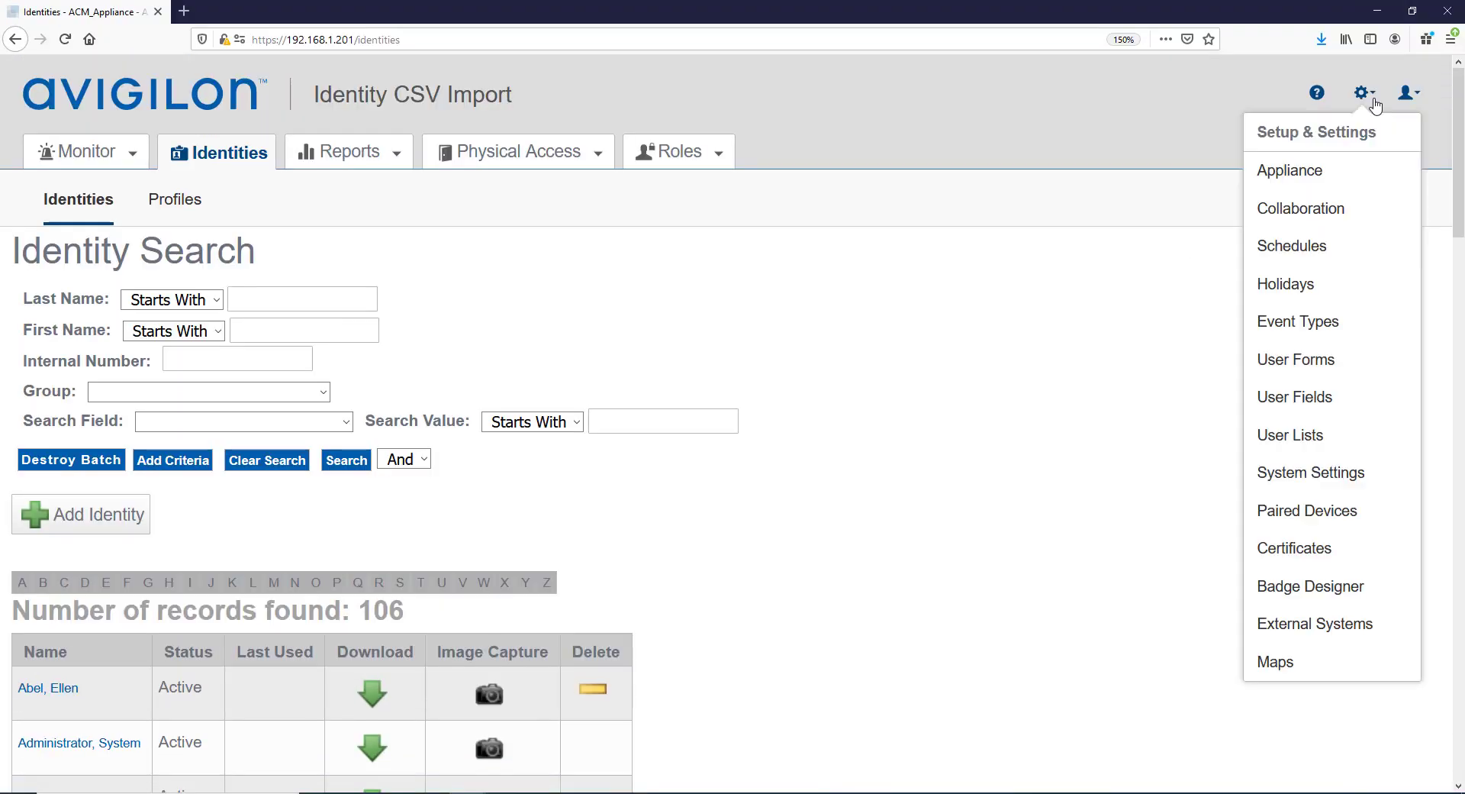
click(1311, 217)
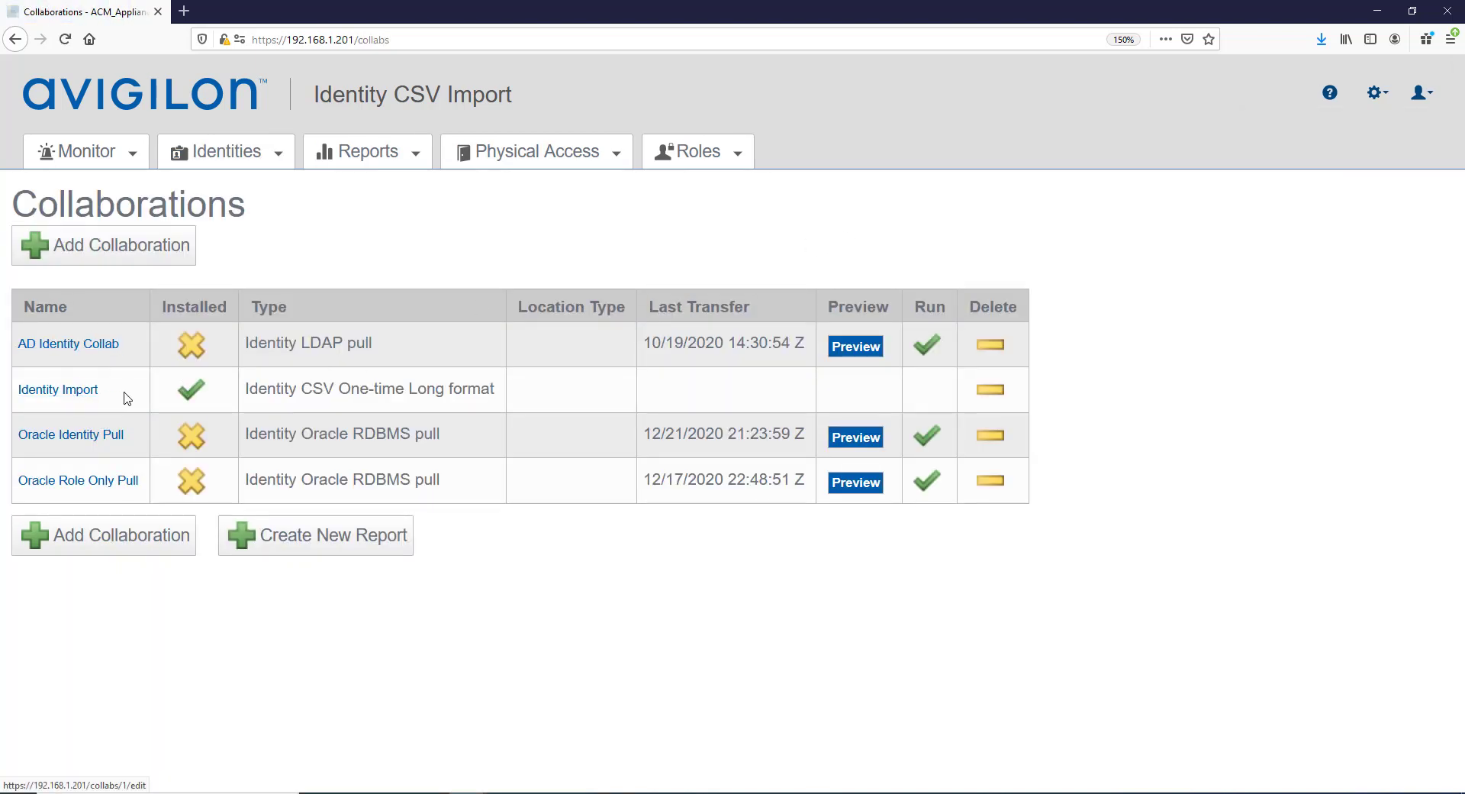
click(77, 396)
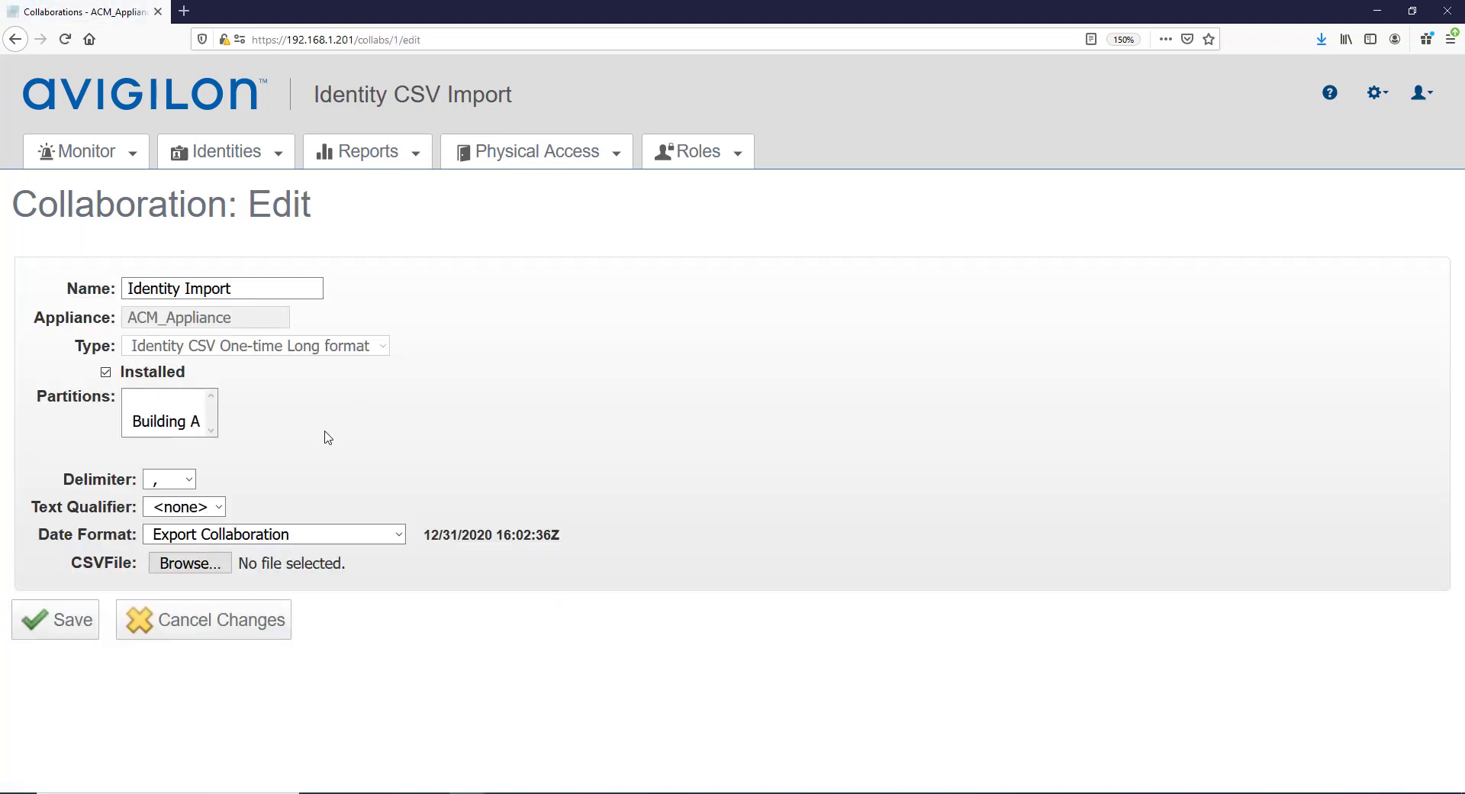
Step: Load ACM_Identity_Import_Update.csv as the Identity Import collaboration's CSV file, save it, and run the collaboration
click(227, 564)
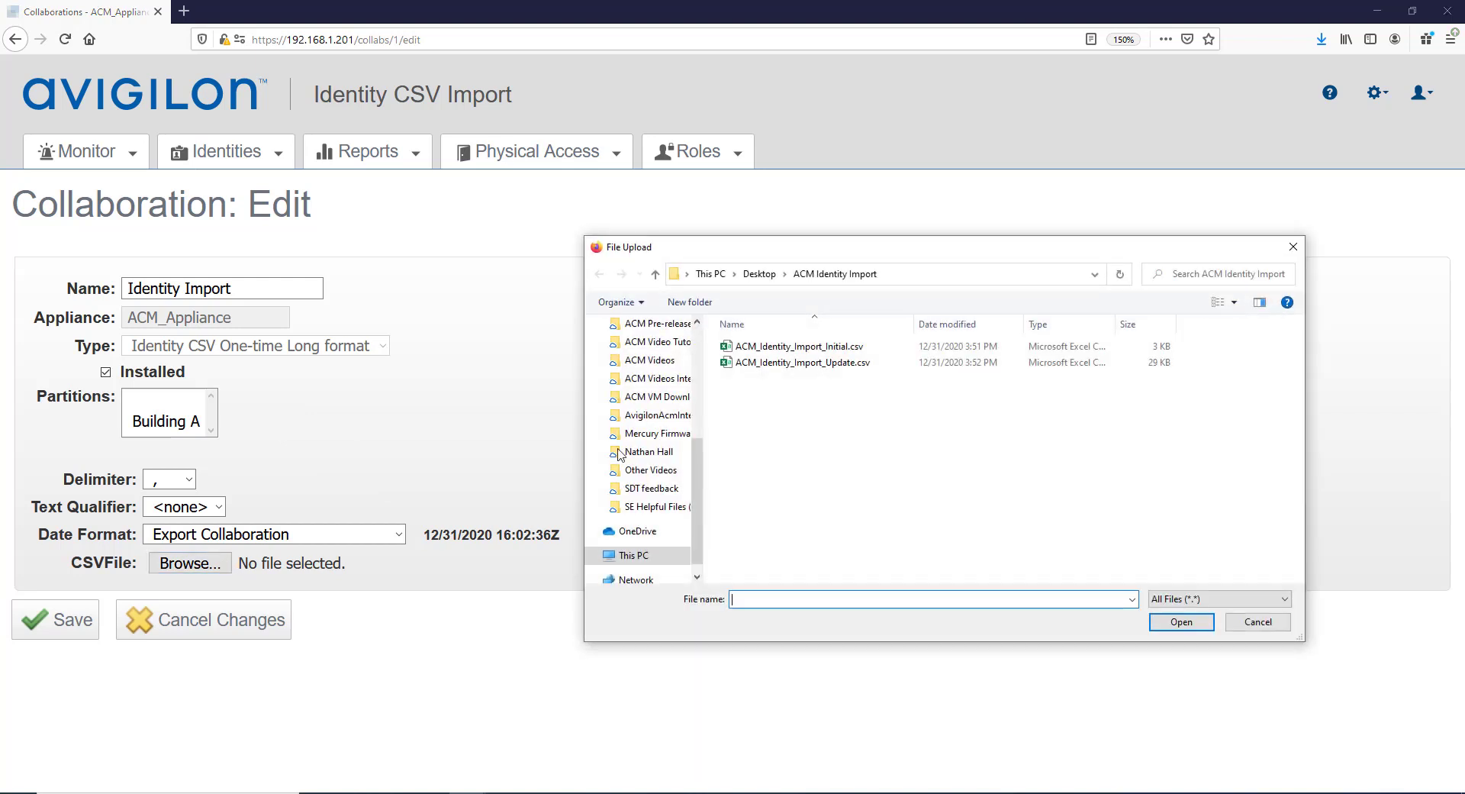
click(812, 364)
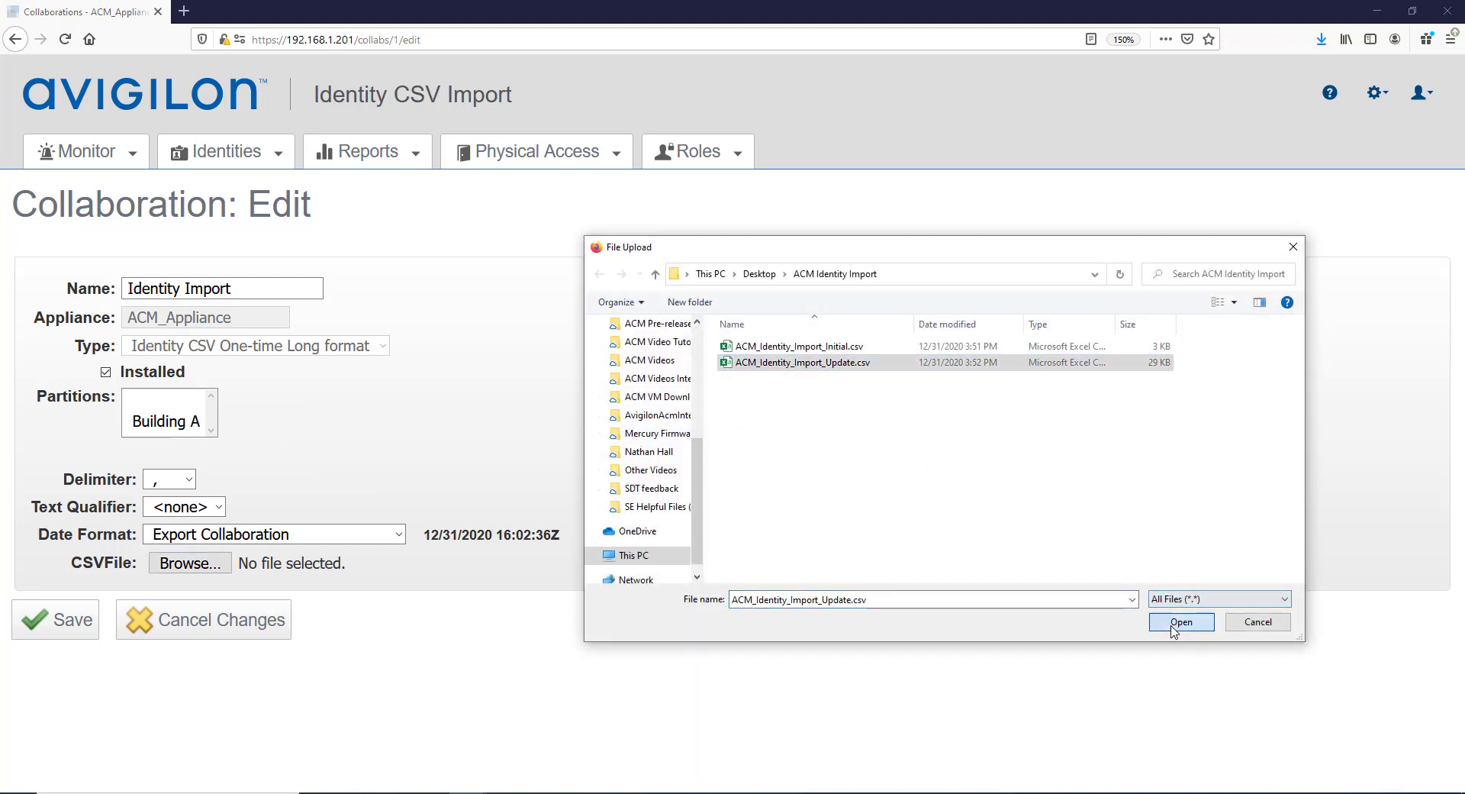
click(1175, 622)
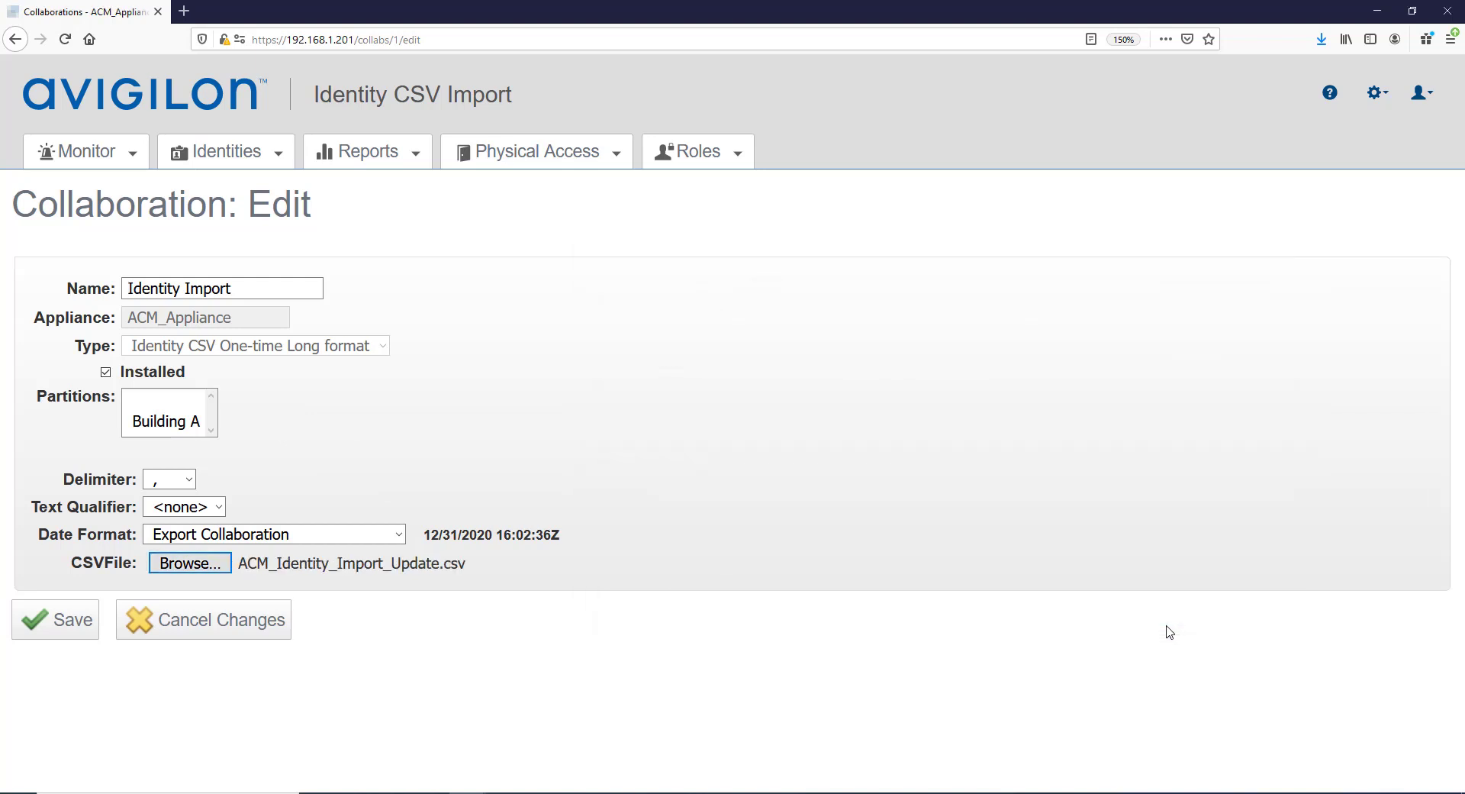
click(68, 620)
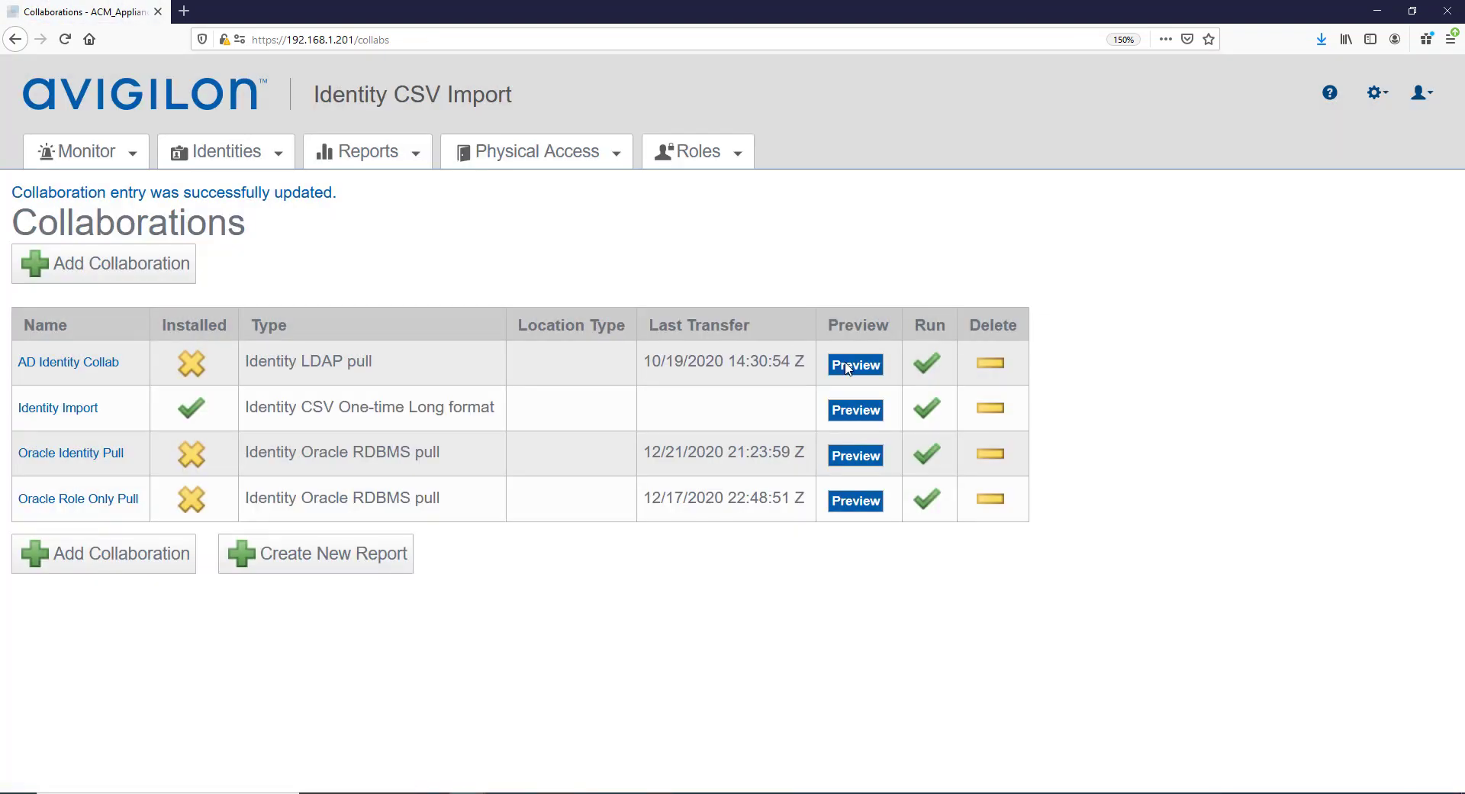
click(926, 410)
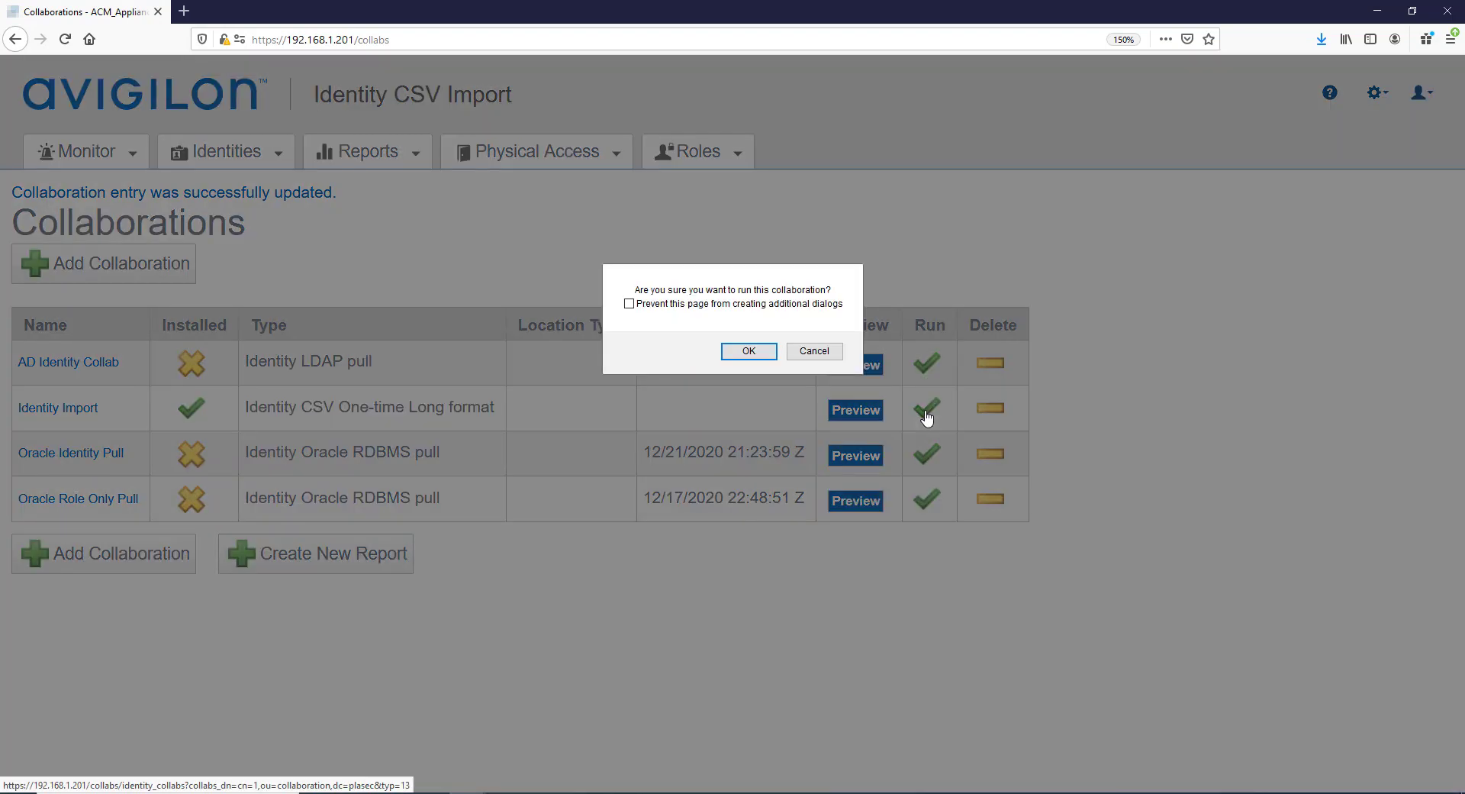
click(749, 352)
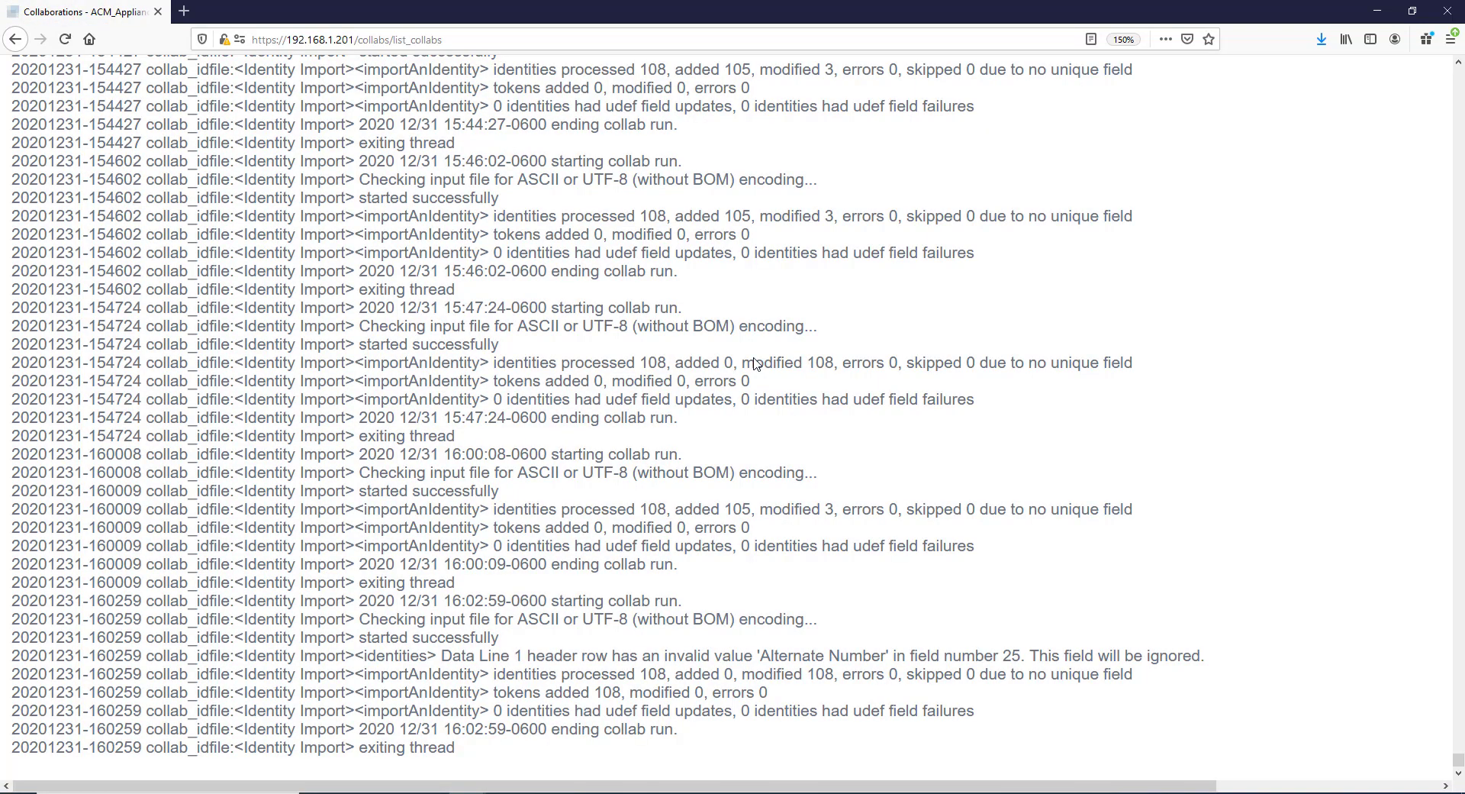
Step: Leave the collaboration run log and list the identities for checking the update
click(15, 39)
mouse_move(229, 164)
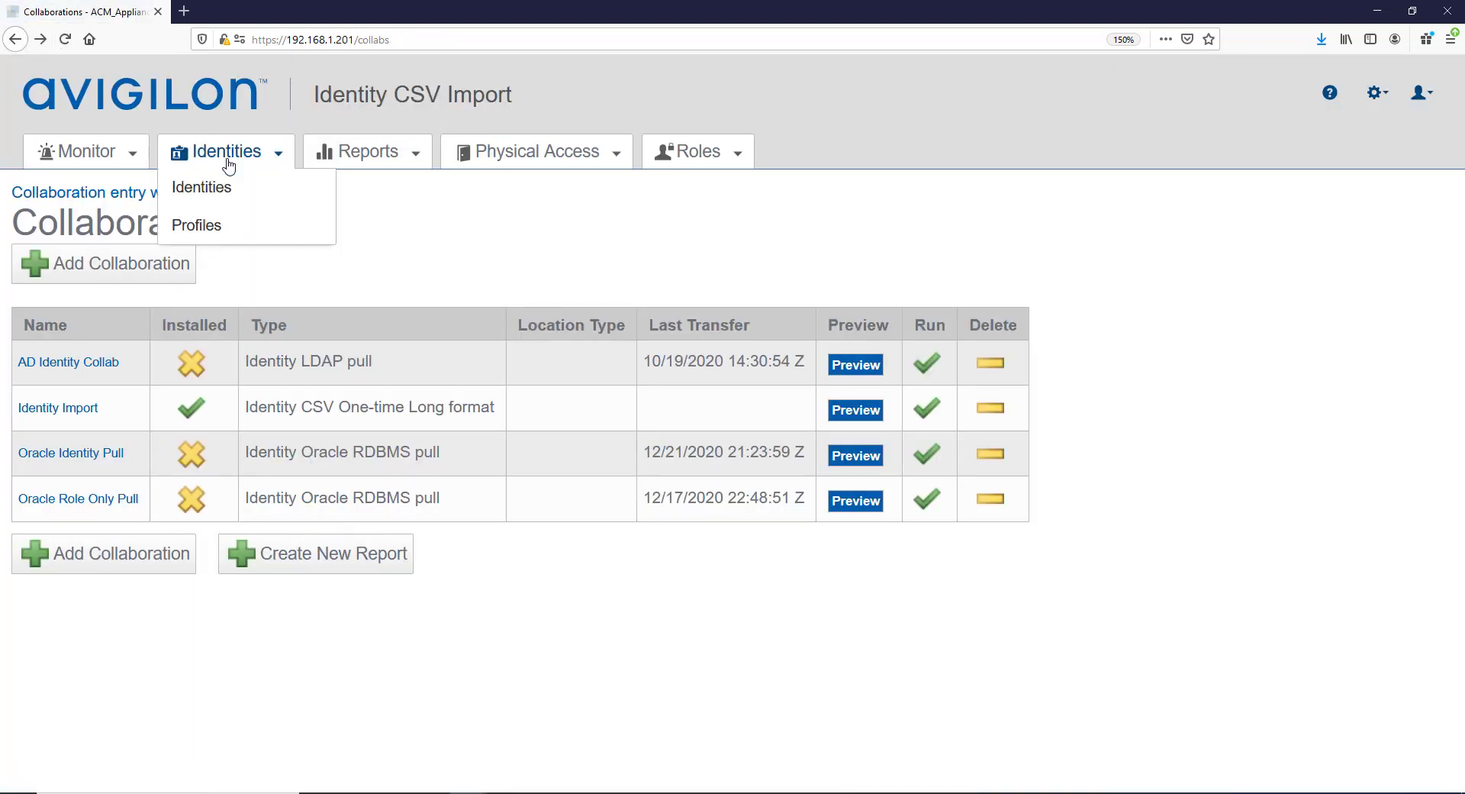
click(216, 198)
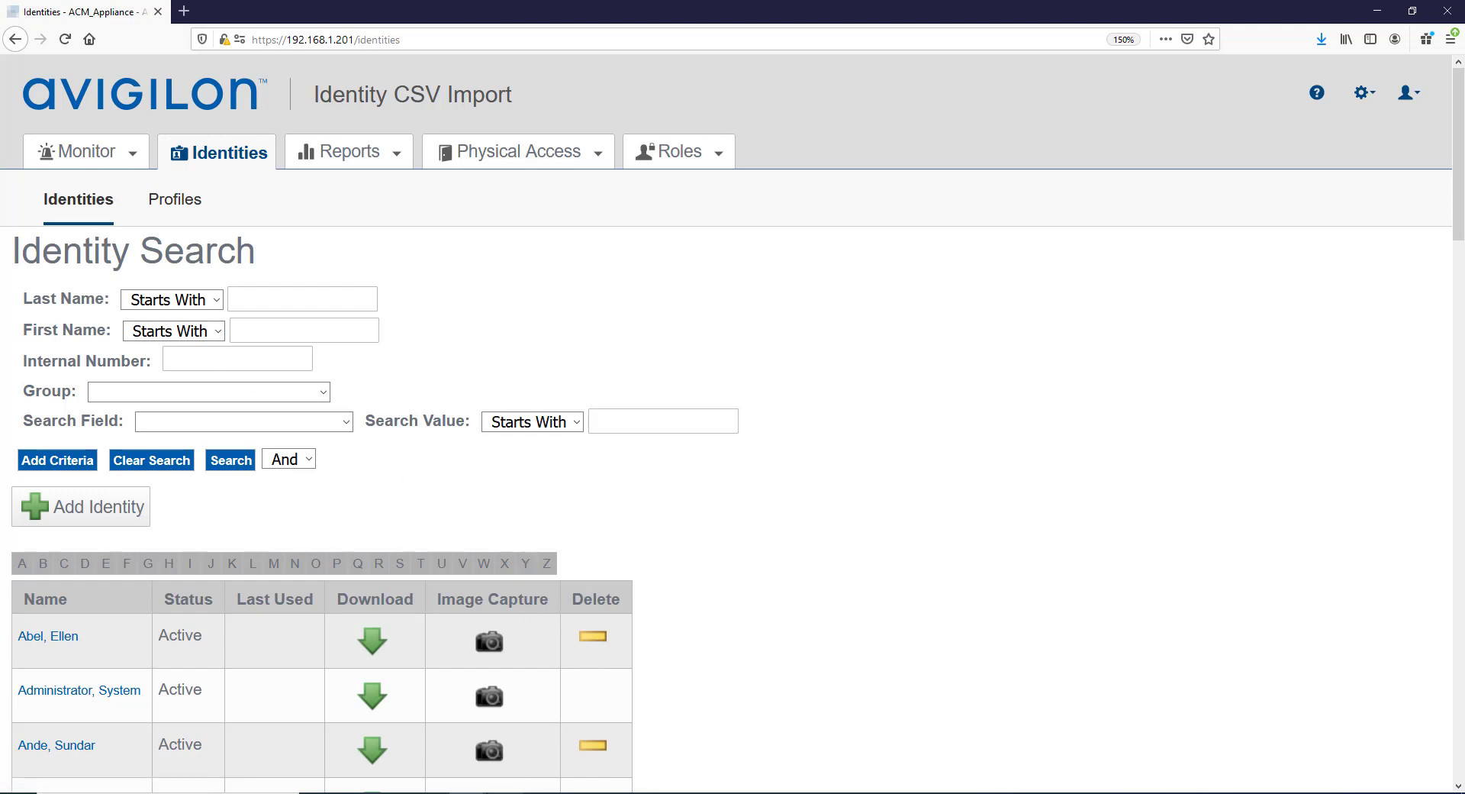
Step: Review the External System ID column of ACM_Identity_Import_Update.csv in Excel, widening it to read its heading, and return to the browser
click(879, 793)
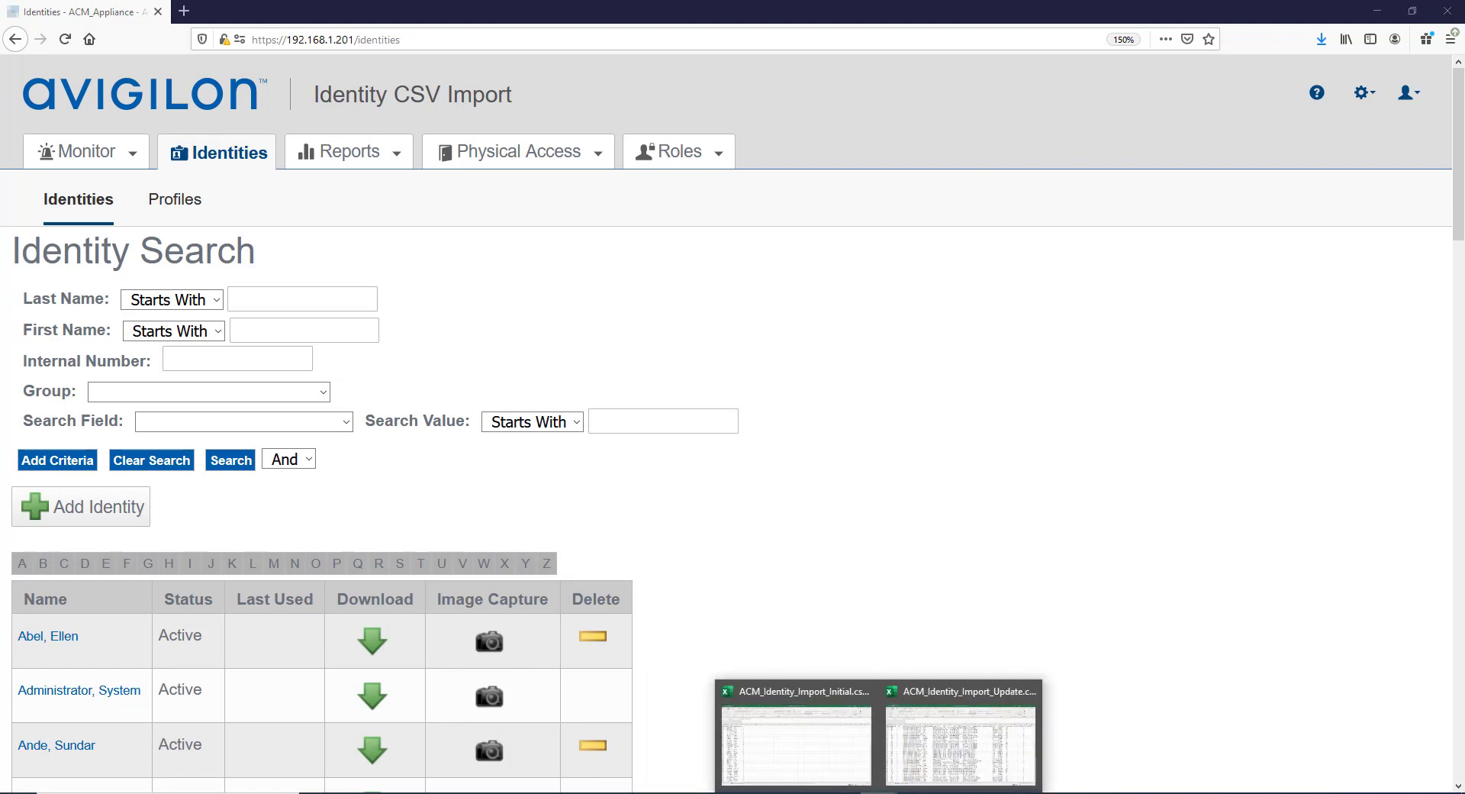
click(968, 761)
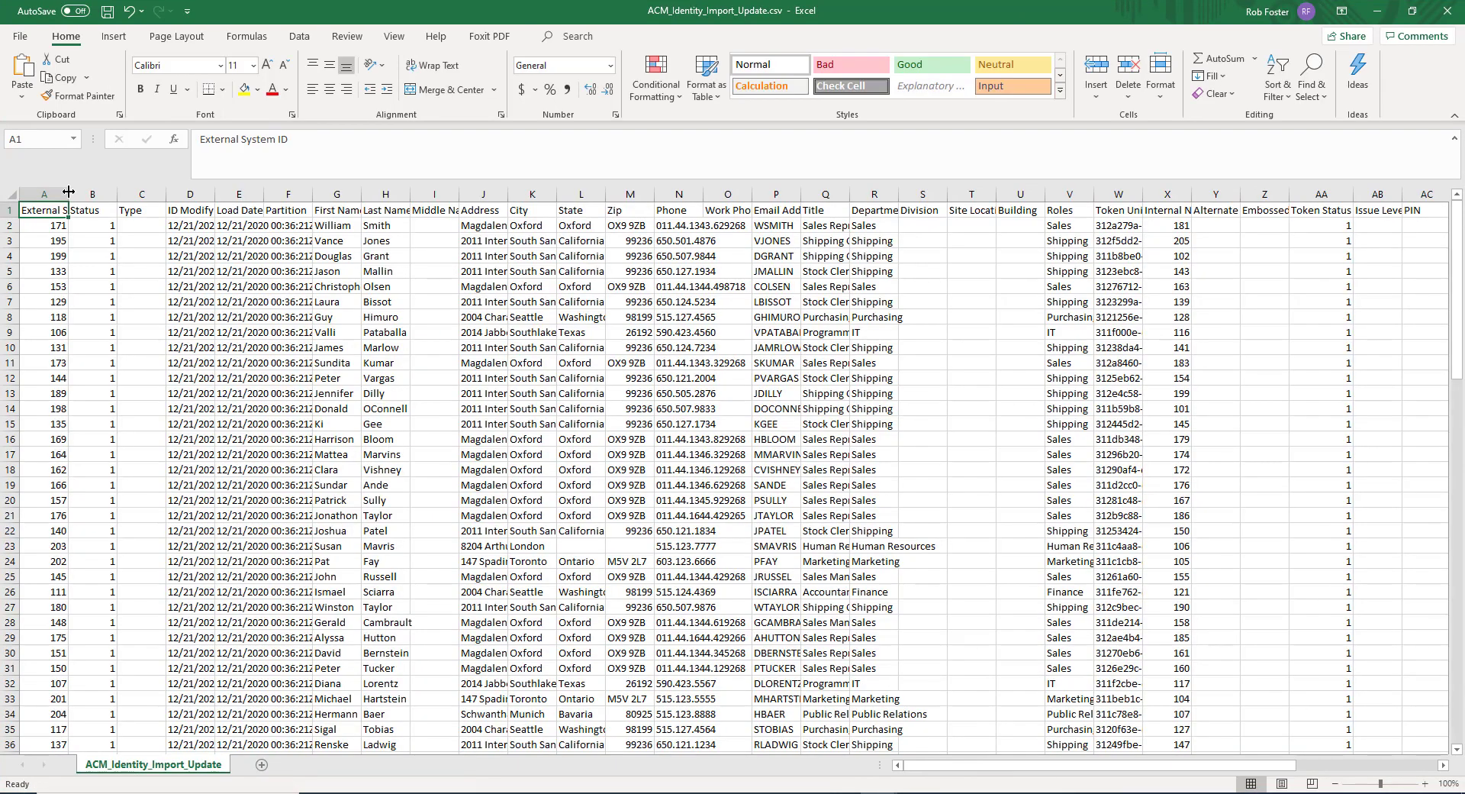
drag(68, 192, 121, 193)
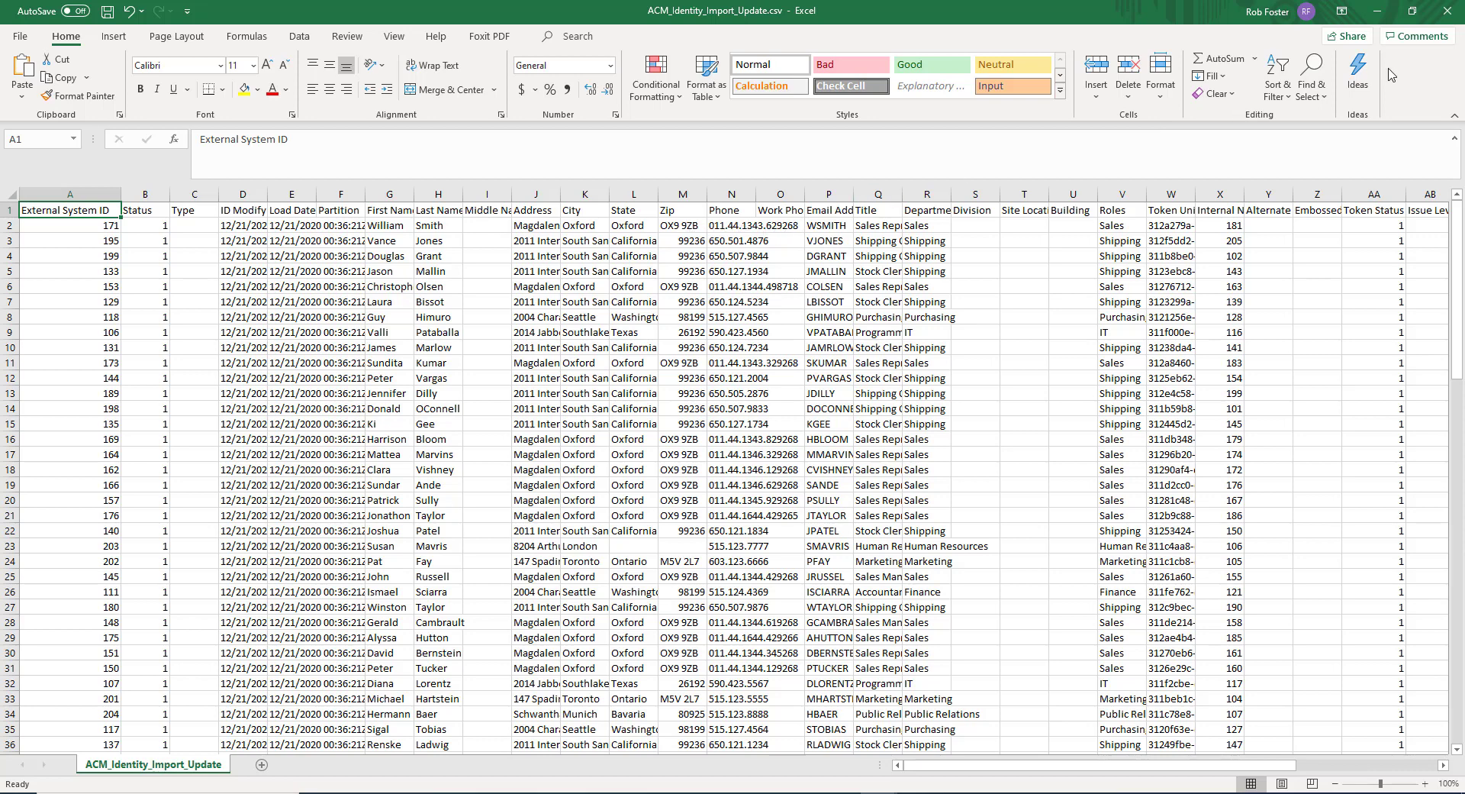
click(1381, 12)
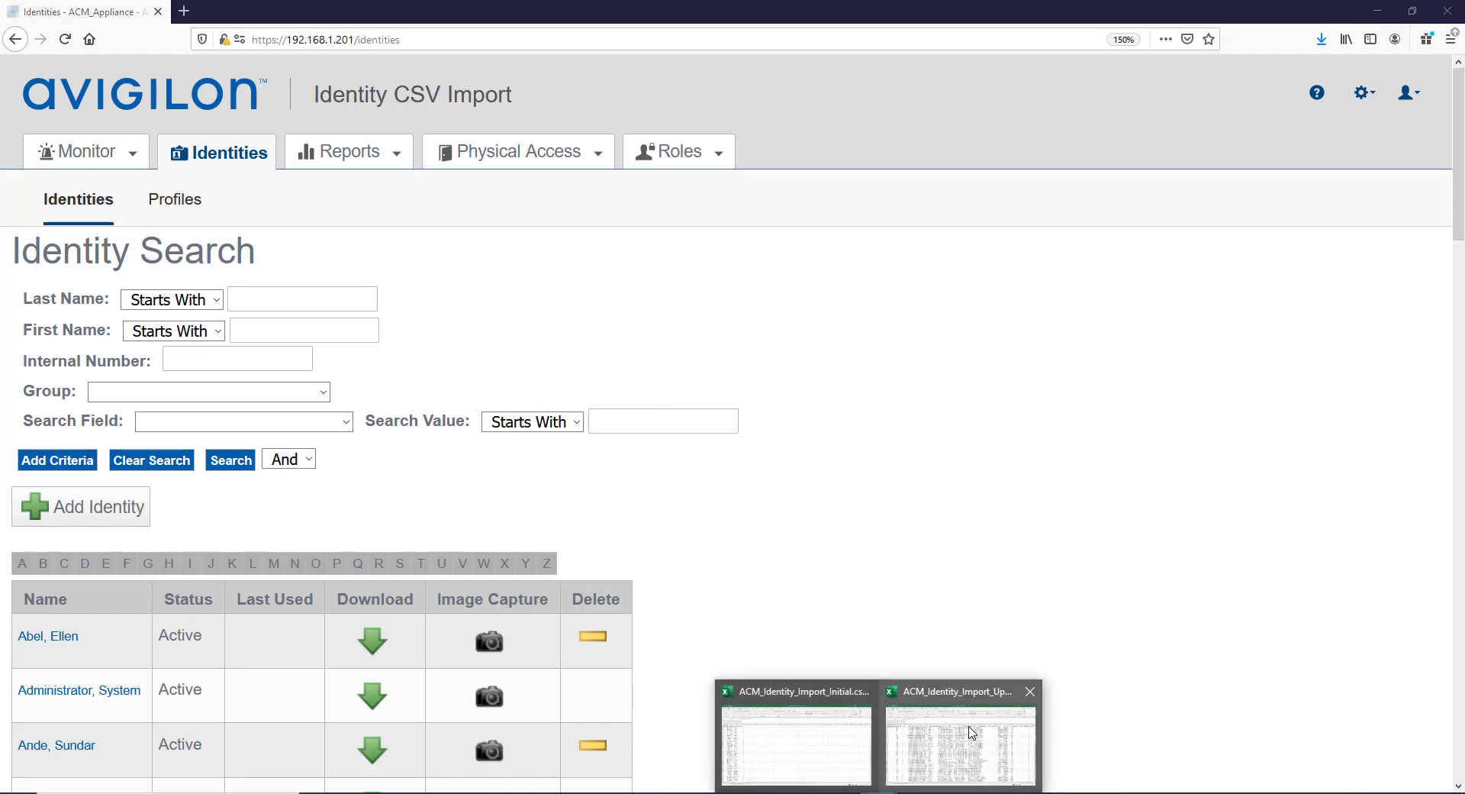
click(959, 735)
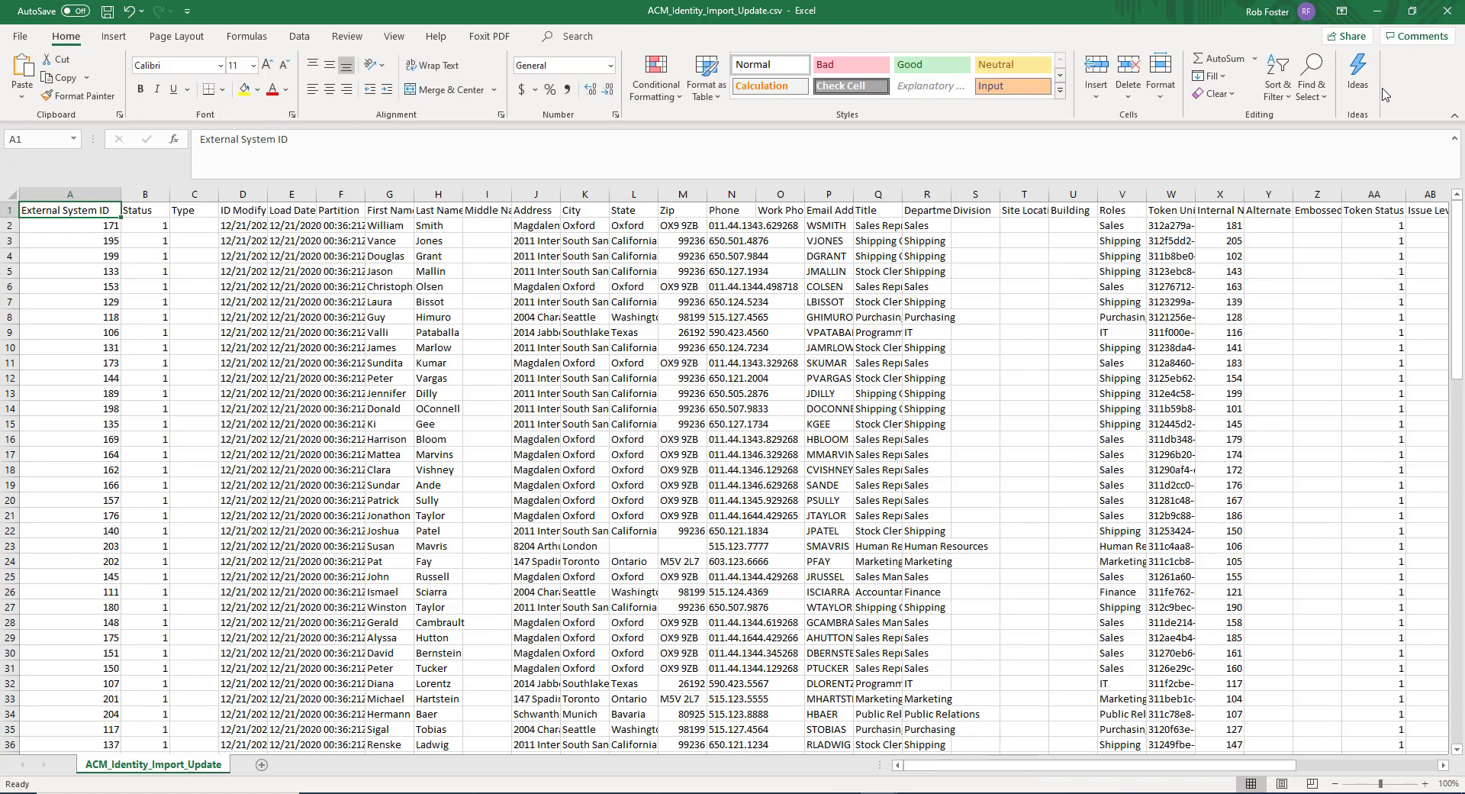
click(1383, 14)
Step: Open the fifth identity in the list and examine its identity and address information
scroll(65, 614, down, 3)
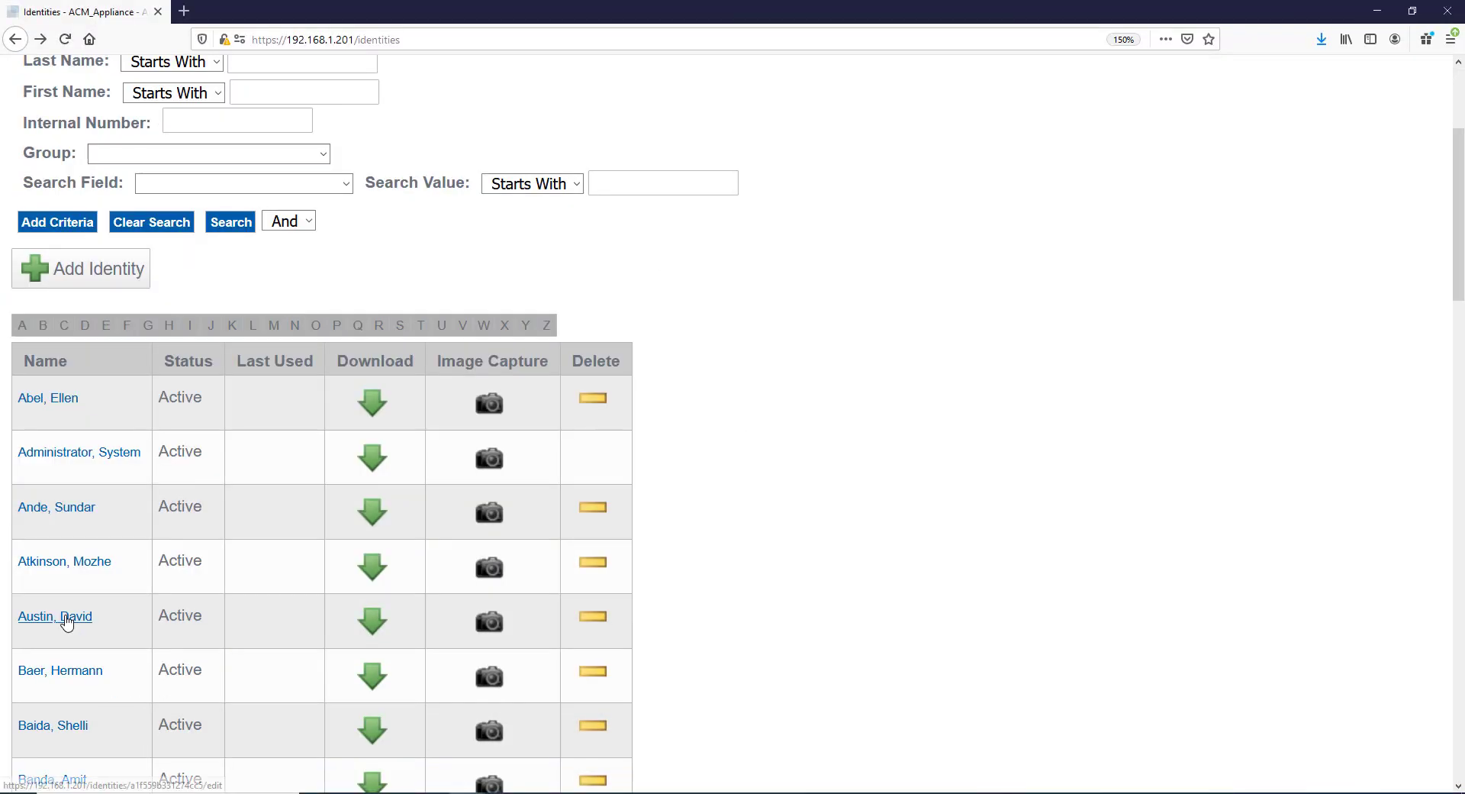
click(67, 618)
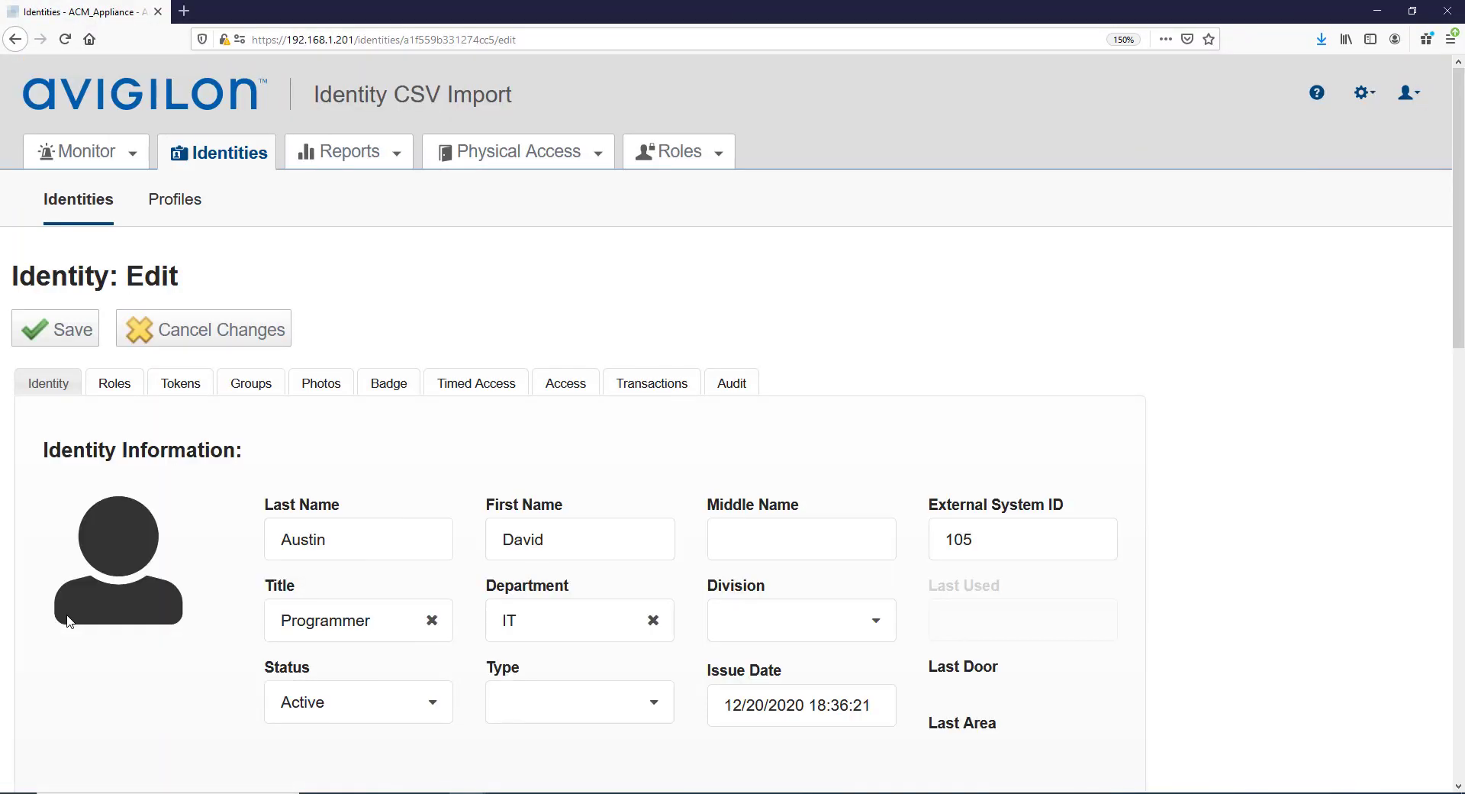
scroll(267, 586, down, 3)
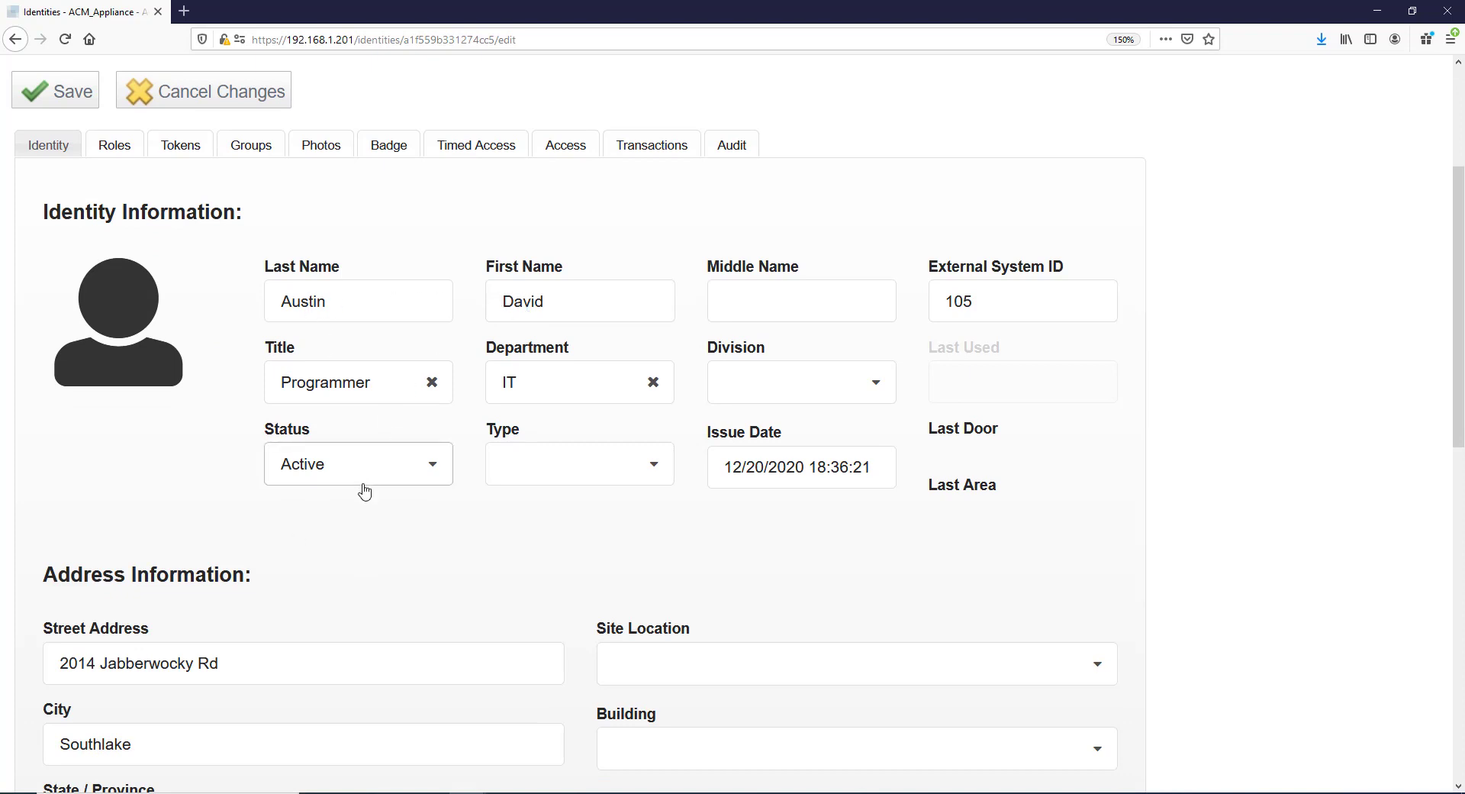
scroll(488, 458, down, 2)
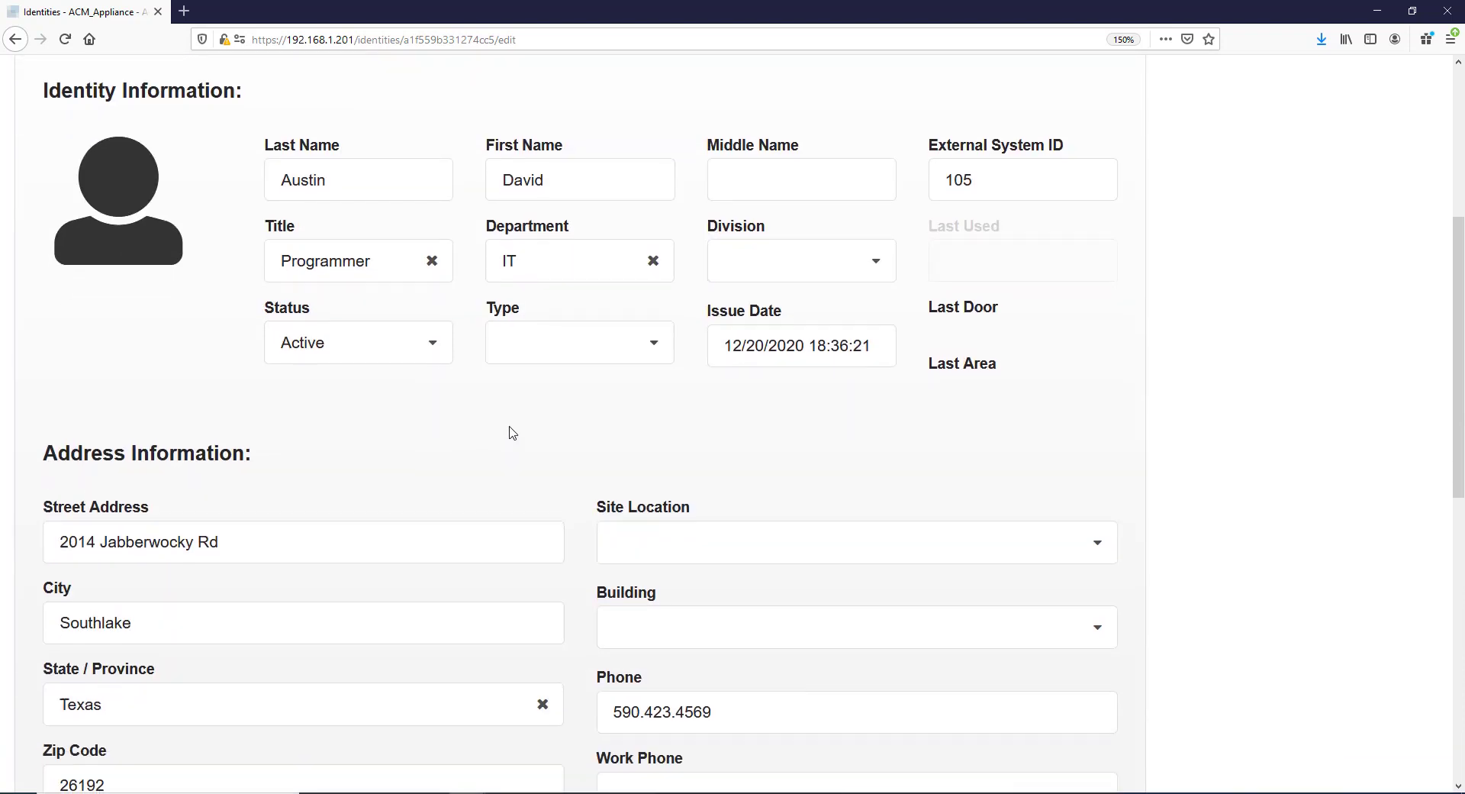
scroll(507, 432, down, 3)
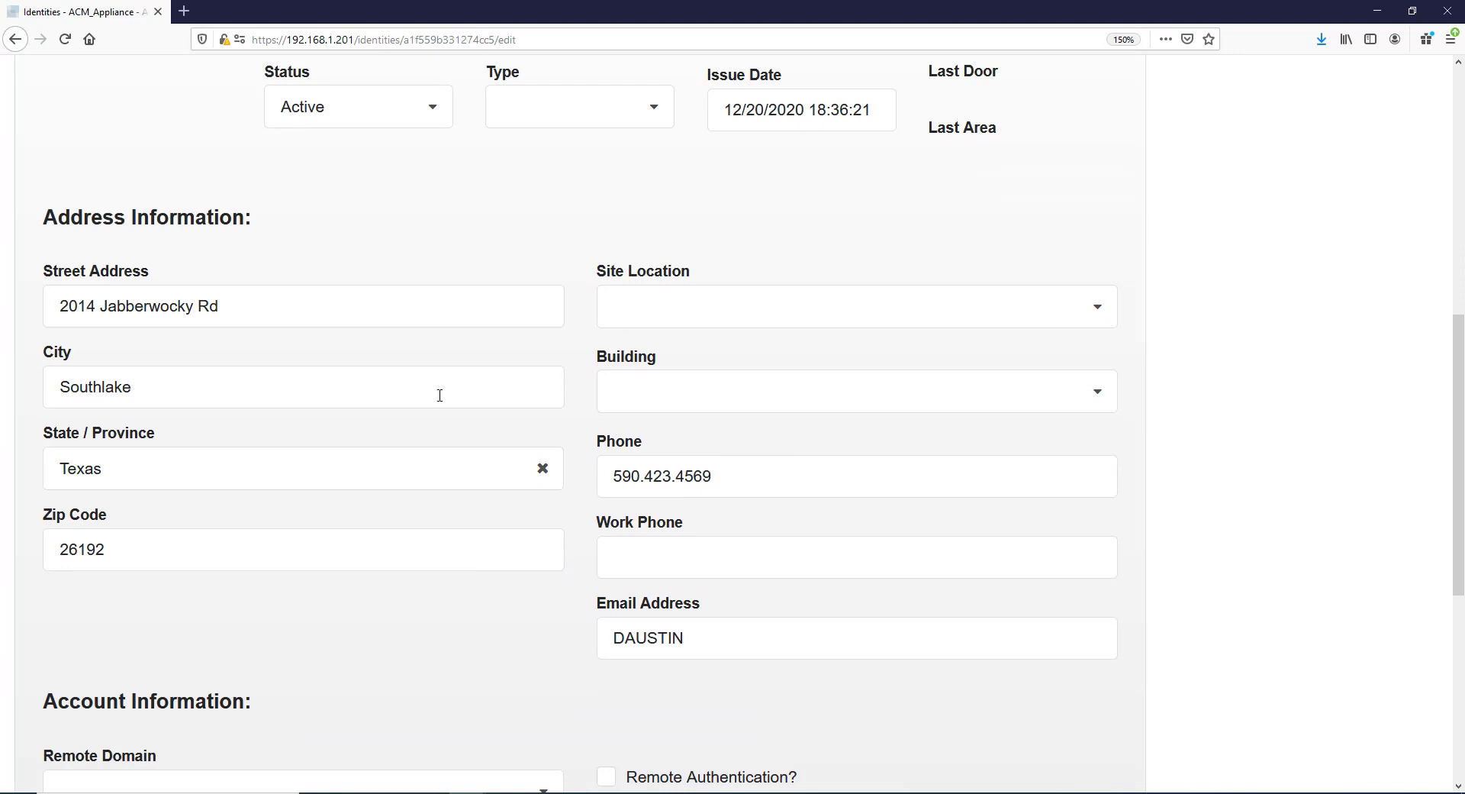
scroll(347, 405, up, 6)
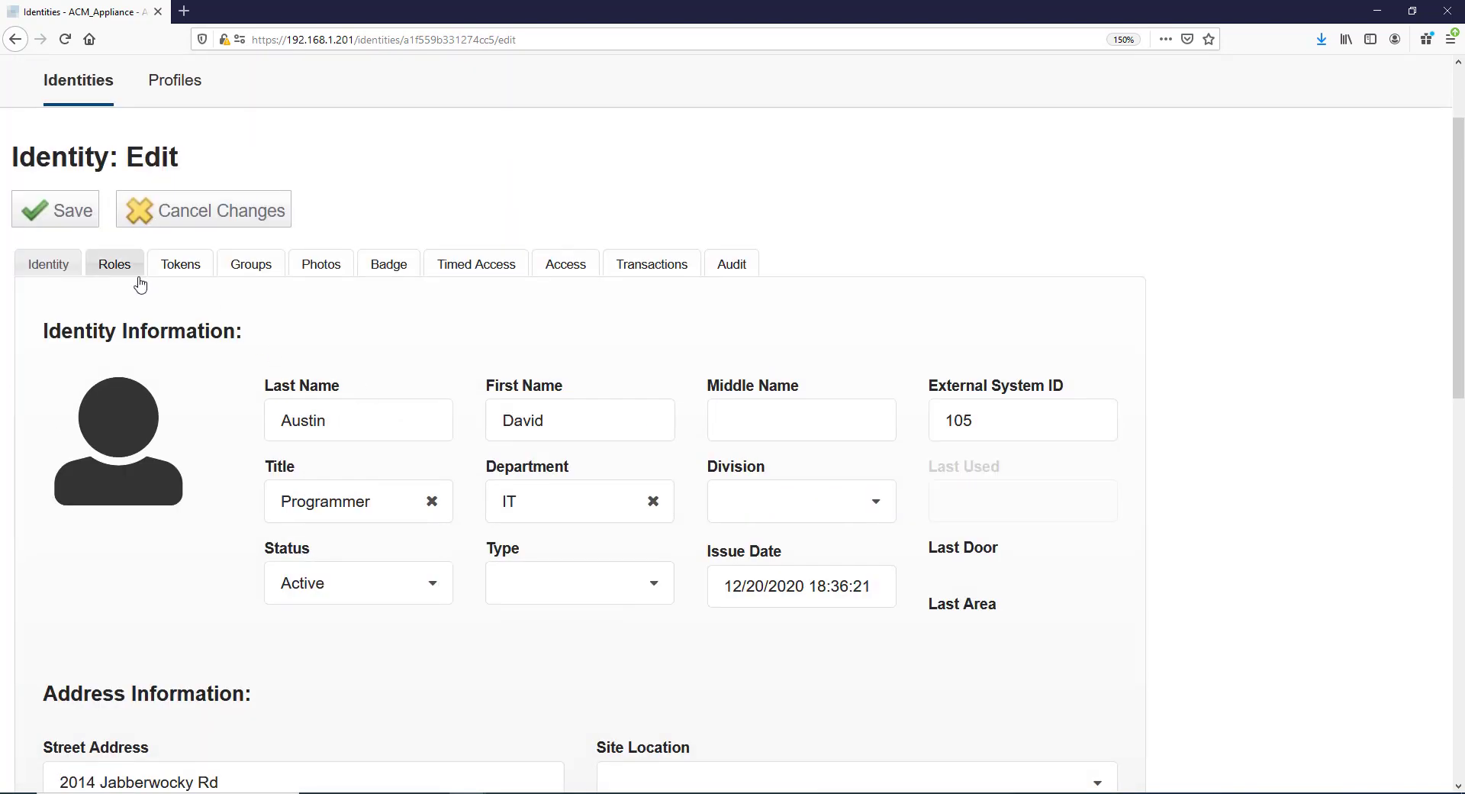
Step: Examine the opened identity's assigned roles and token details
click(138, 277)
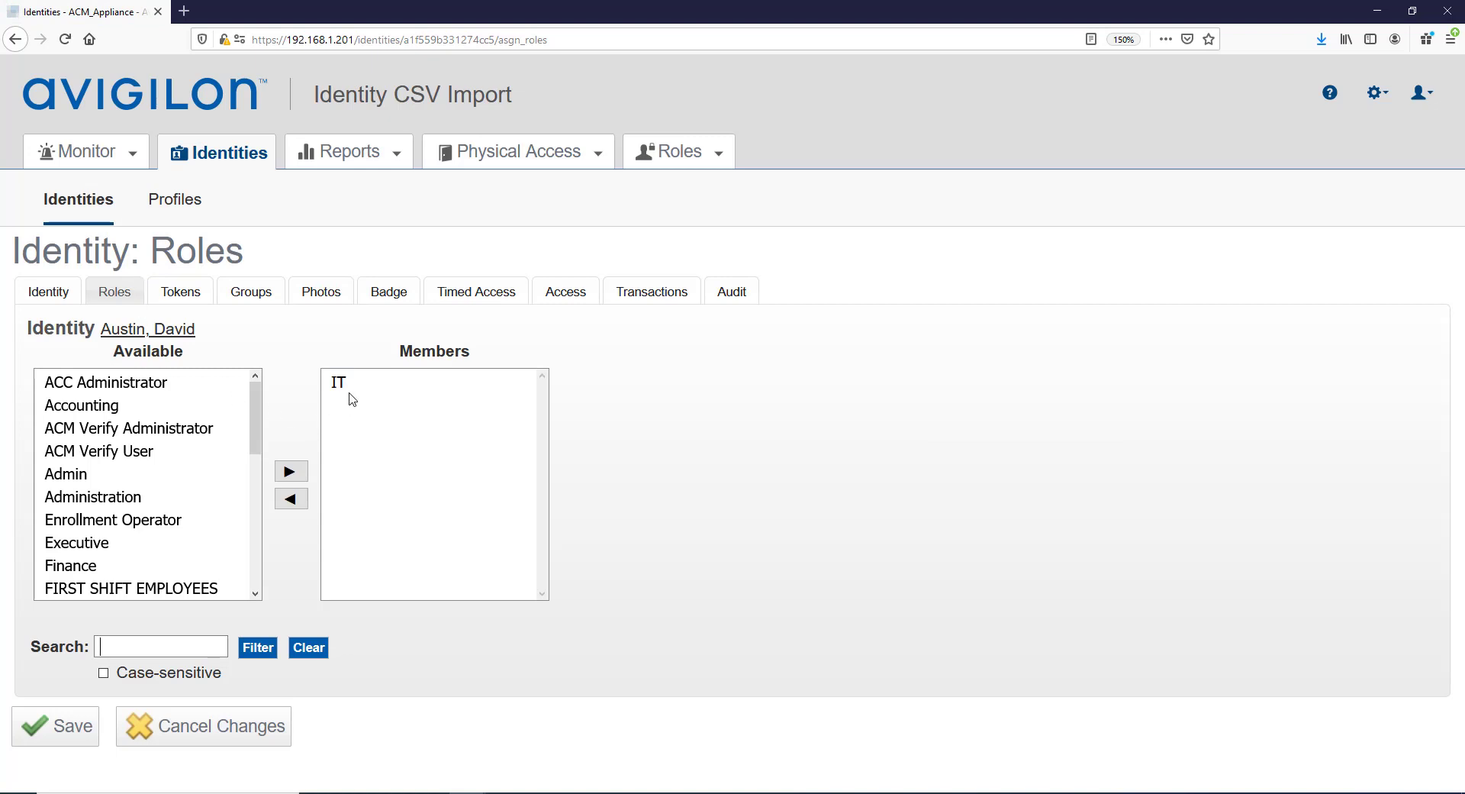
click(187, 299)
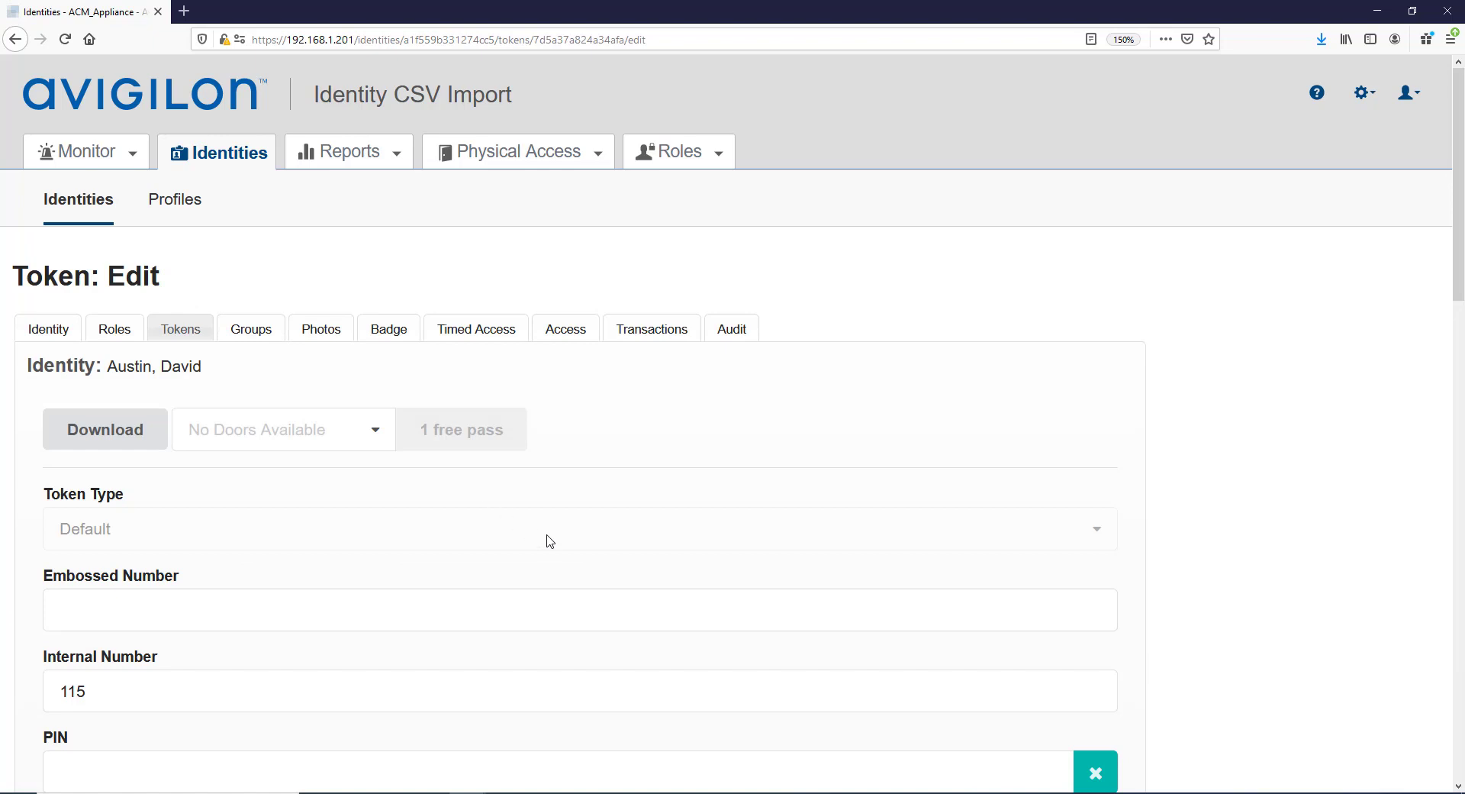
scroll(549, 541, down, 5)
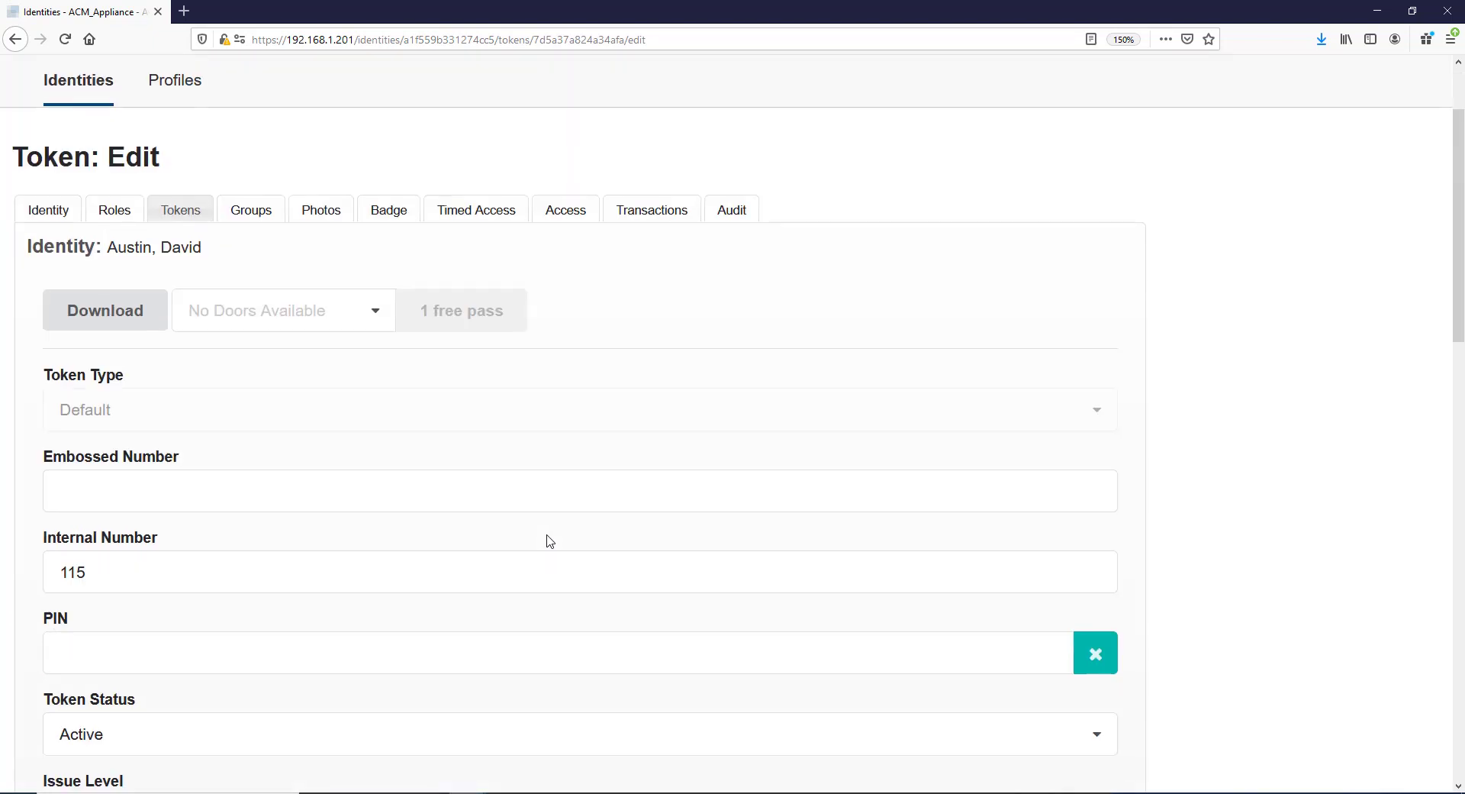